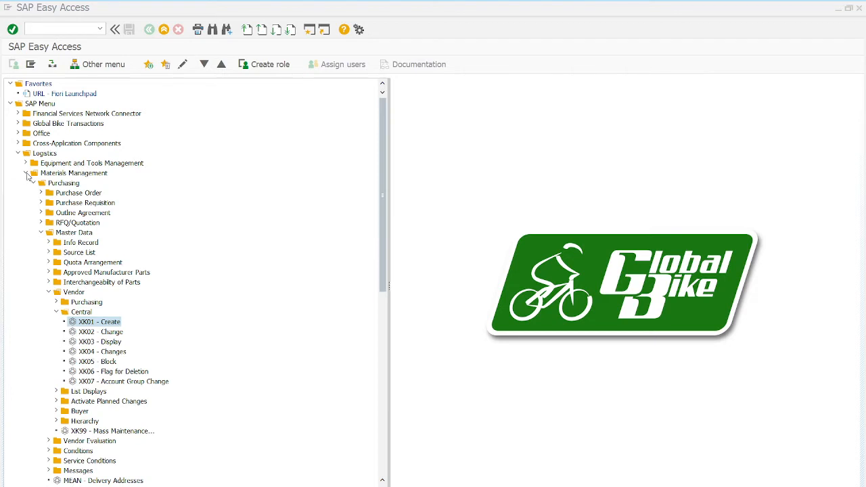
# Open the MMH1 - Trading Goods creation transaction under Logistics > Materials Management > Material Master > Material > Create (Special).
pyautogui.click(44, 154)
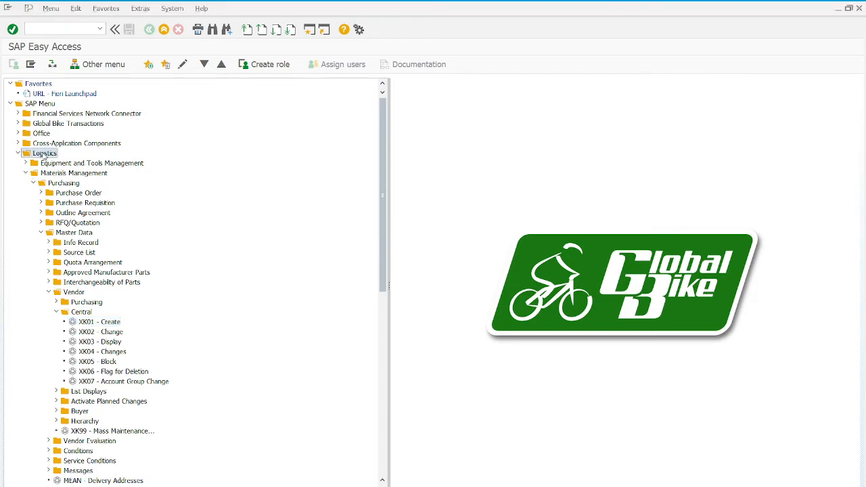
pyautogui.click(69, 174)
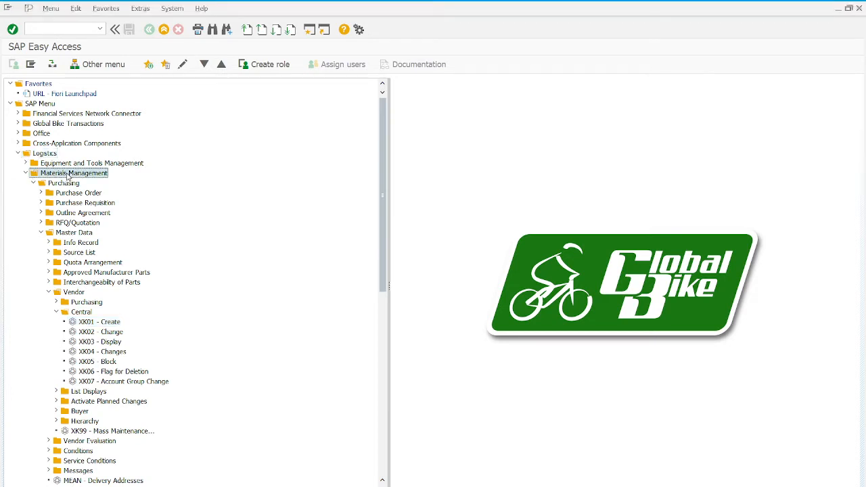
pyautogui.click(33, 183)
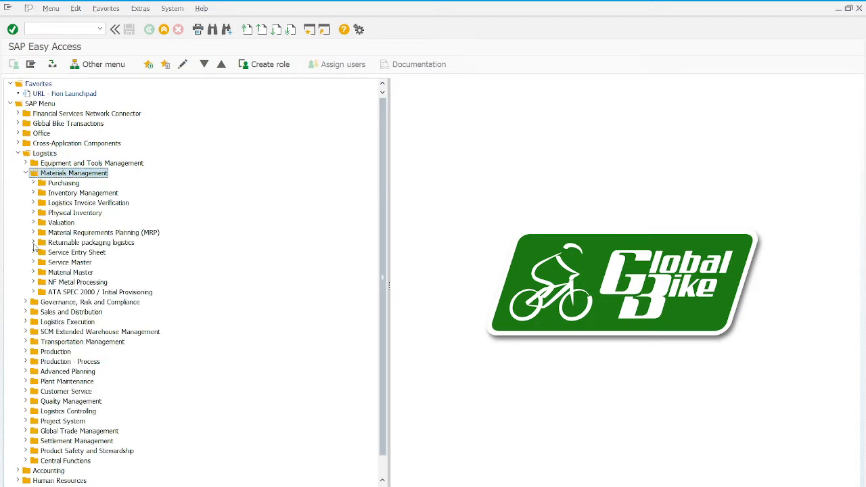
pyautogui.click(34, 272)
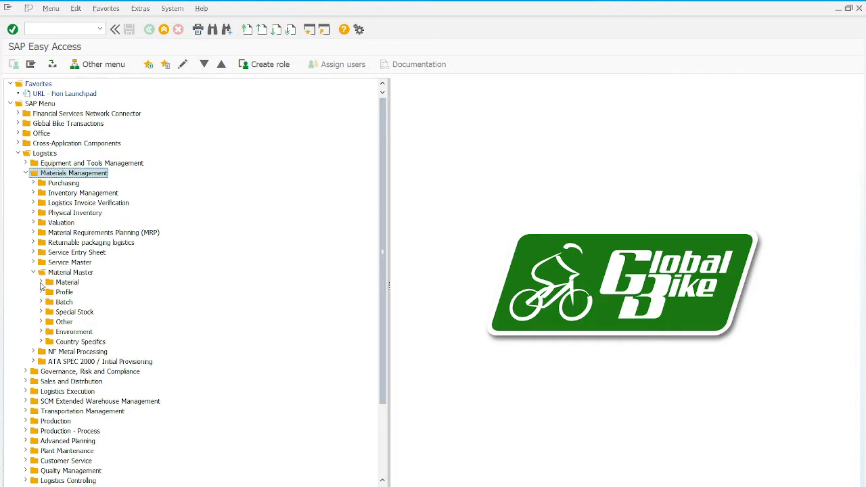
pyautogui.click(40, 282)
pyautogui.click(48, 292)
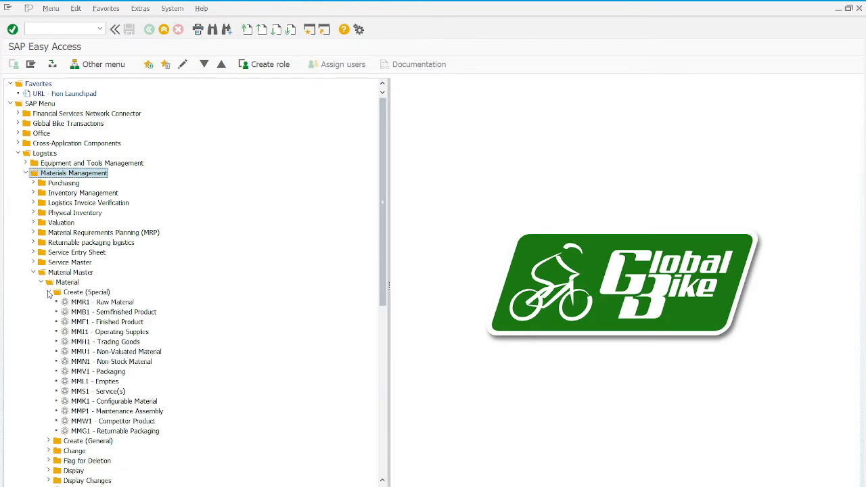
pyautogui.click(123, 344)
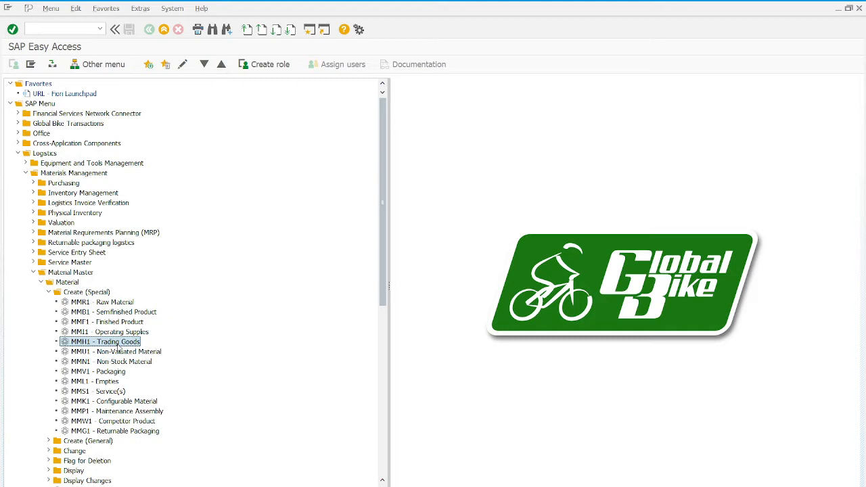
pyautogui.doubleClick(119, 347)
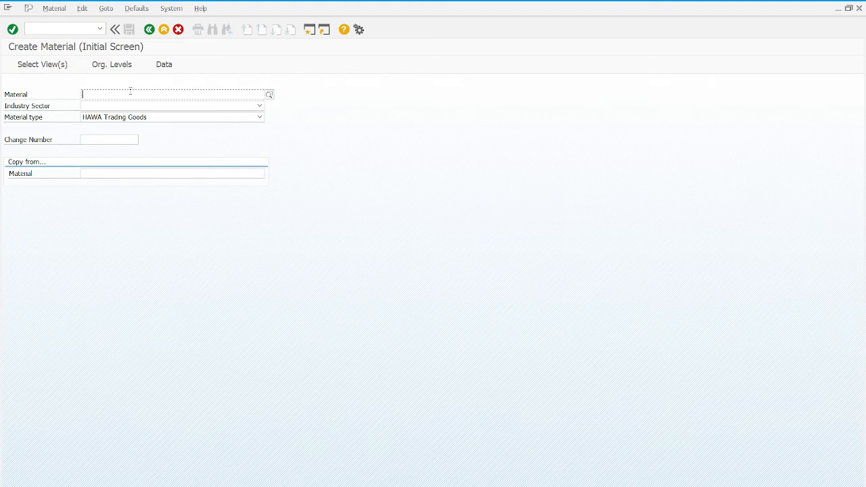
# Enter material CHLO11005 with the Retail industry sector and continue to the view selection.
pyautogui.write('CHL')
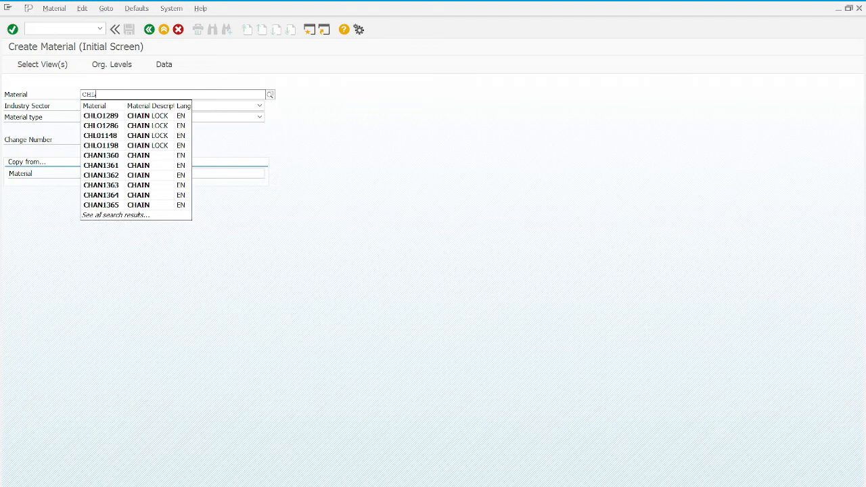
pyautogui.write('O')
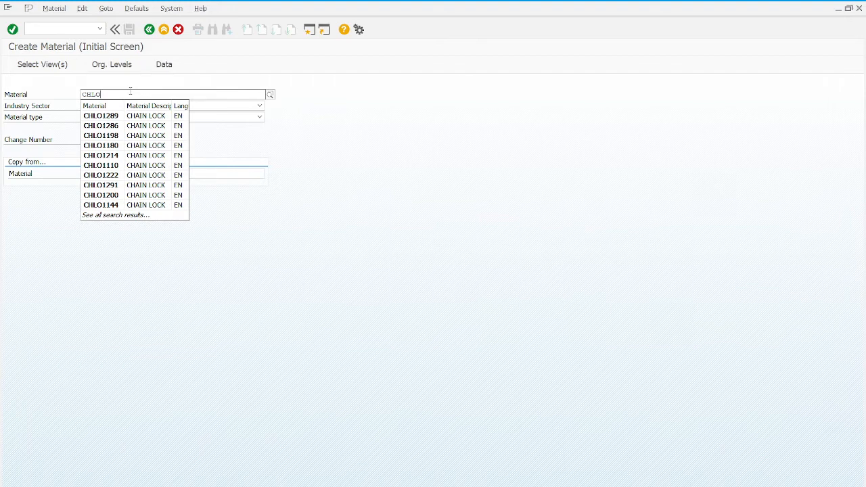
pyautogui.write('1')
pyautogui.write('1005')
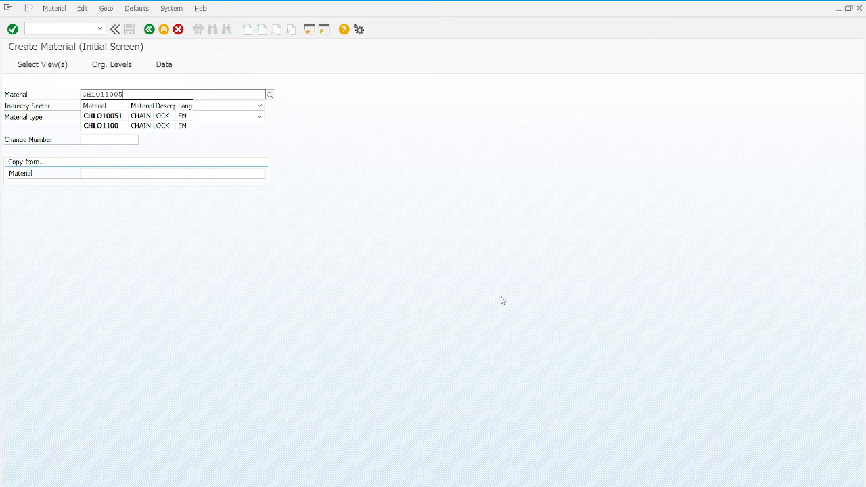
pyautogui.click(330, 205)
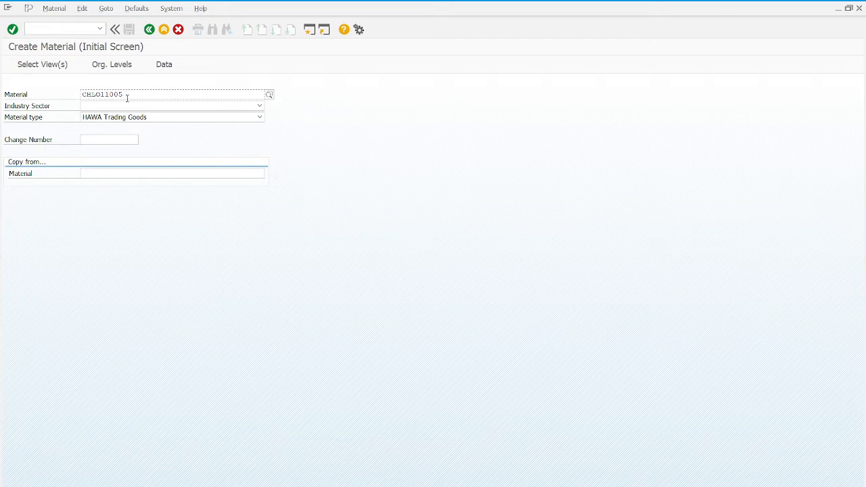
pyautogui.click(129, 106)
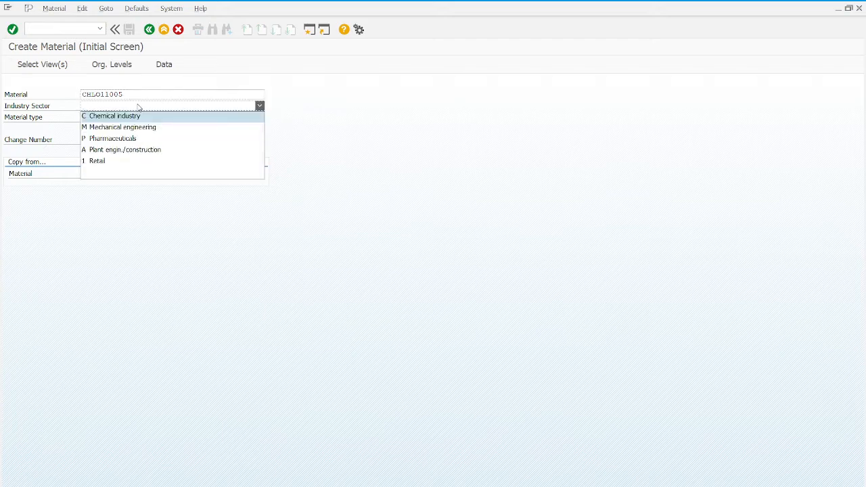
pyautogui.click(126, 162)
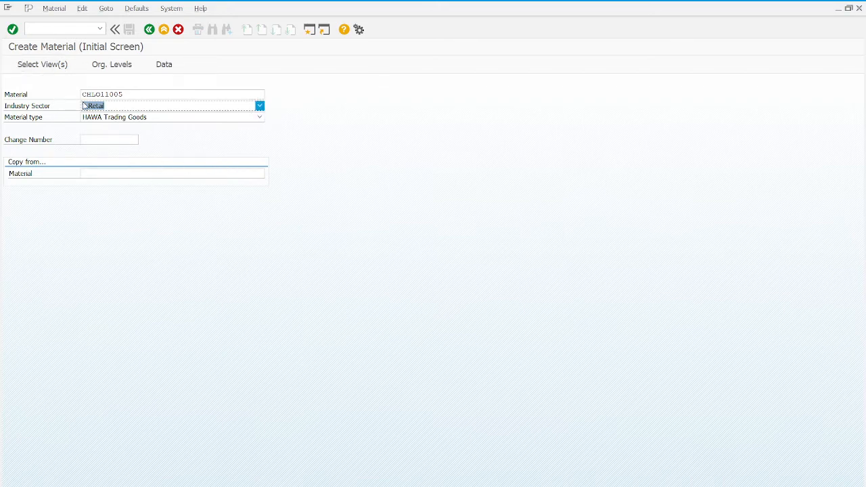
pyautogui.click(12, 30)
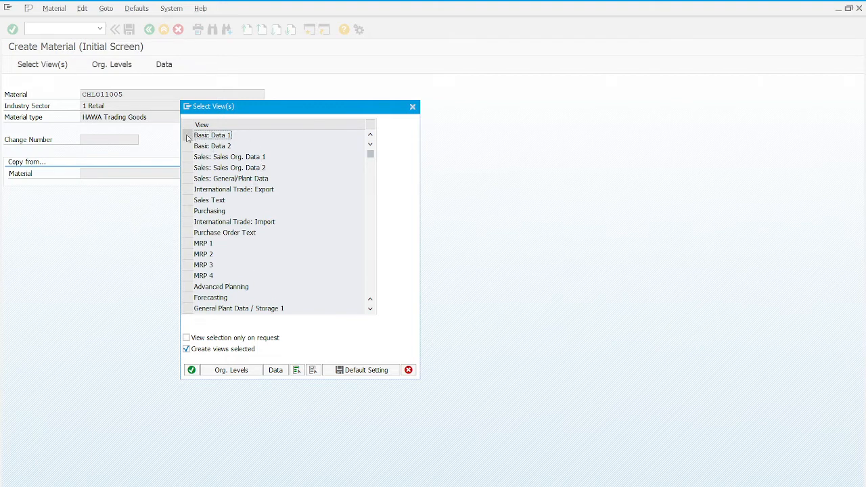
# Select the views Basic Data 1, Sales: Sales Org. Data 1, Sales: Sales Org. Data 2, Sales: General/Plant Data and Purchasing.
pyautogui.click(188, 137)
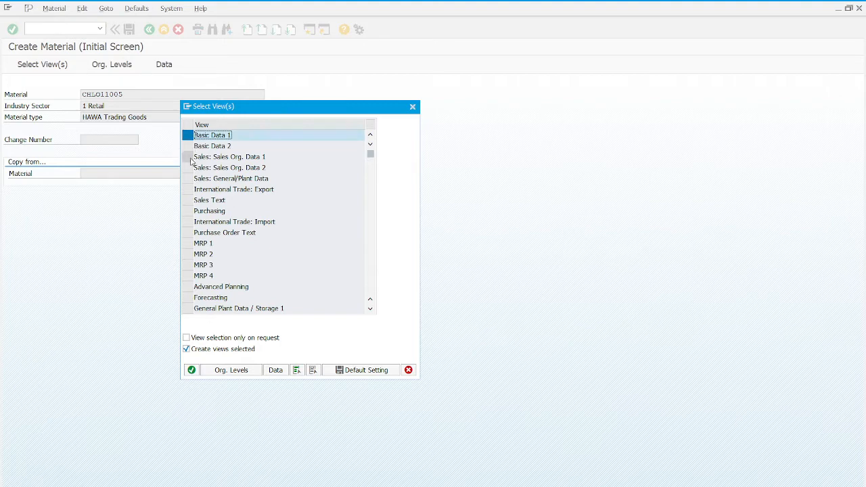
pyautogui.click(188, 158)
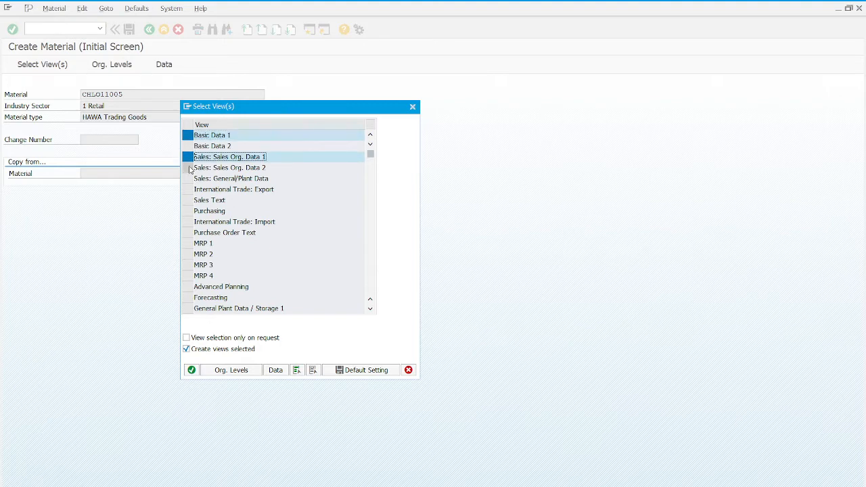
pyautogui.click(188, 167)
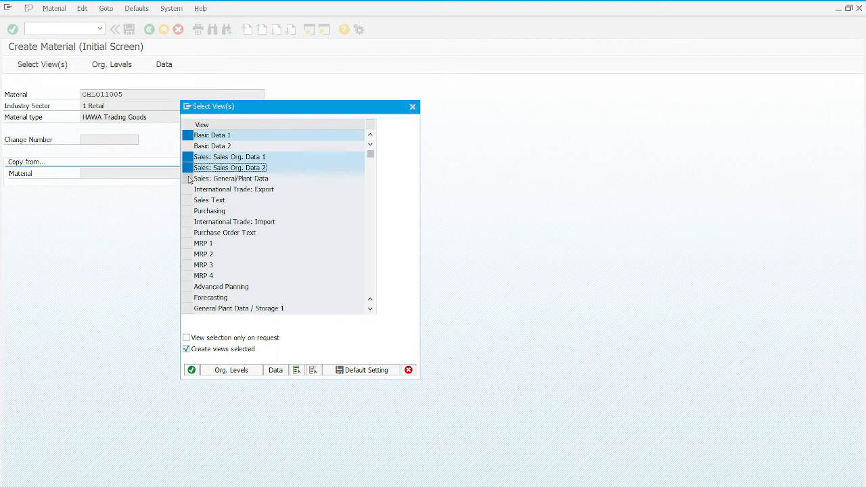
pyautogui.click(189, 179)
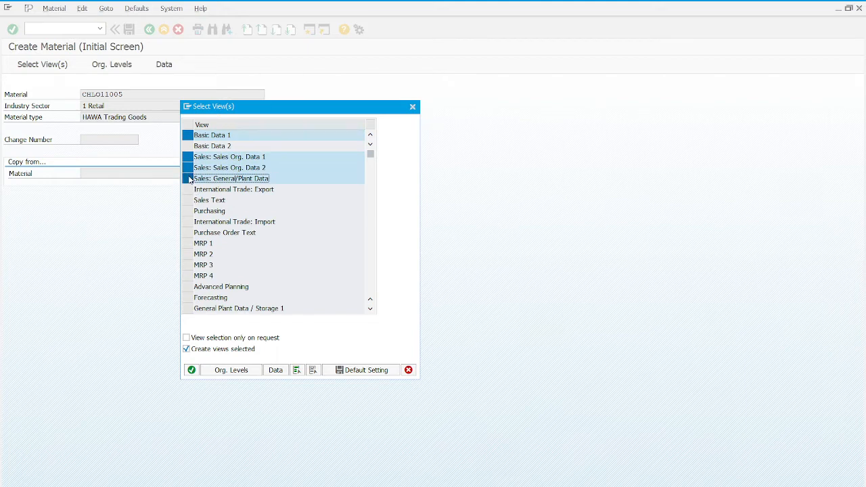
pyautogui.click(188, 211)
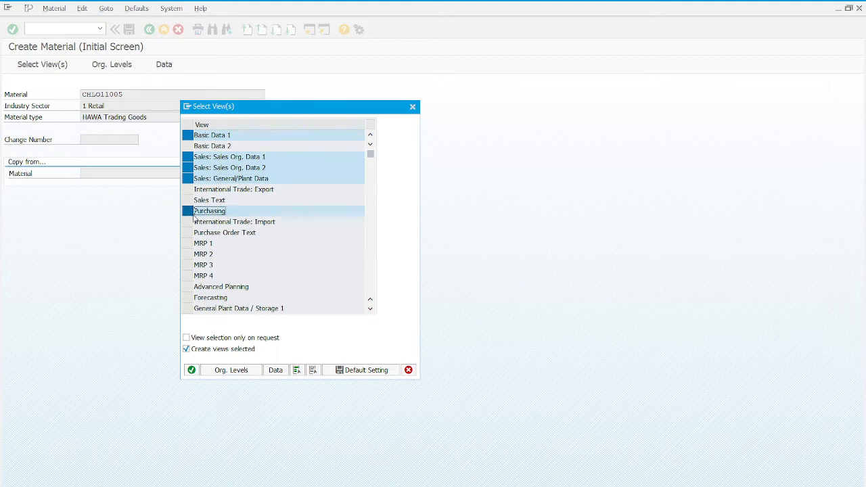
# Add the views MRP 1, MRP 2, MRP 3, General Plant Data / Storage 1 and Accounting 1, then confirm the view selection.
pyautogui.click(189, 243)
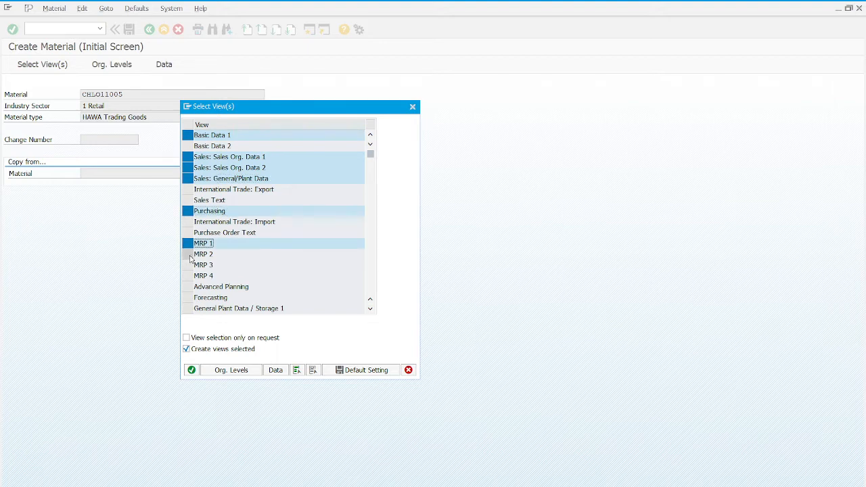
pyautogui.click(189, 255)
pyautogui.click(192, 265)
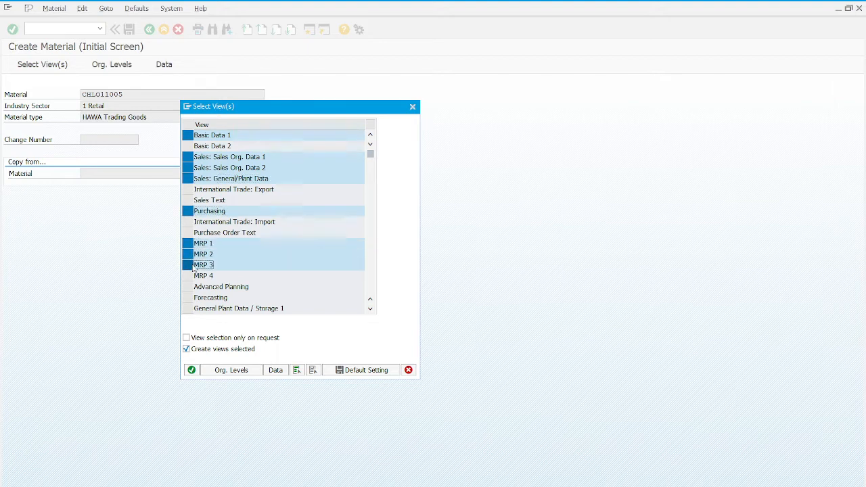
pyautogui.click(188, 308)
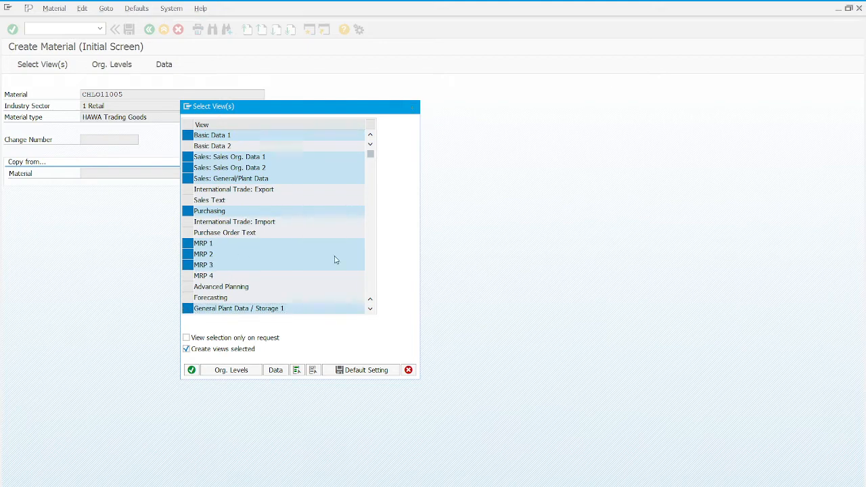
pyautogui.scroll(-3, 335, 257)
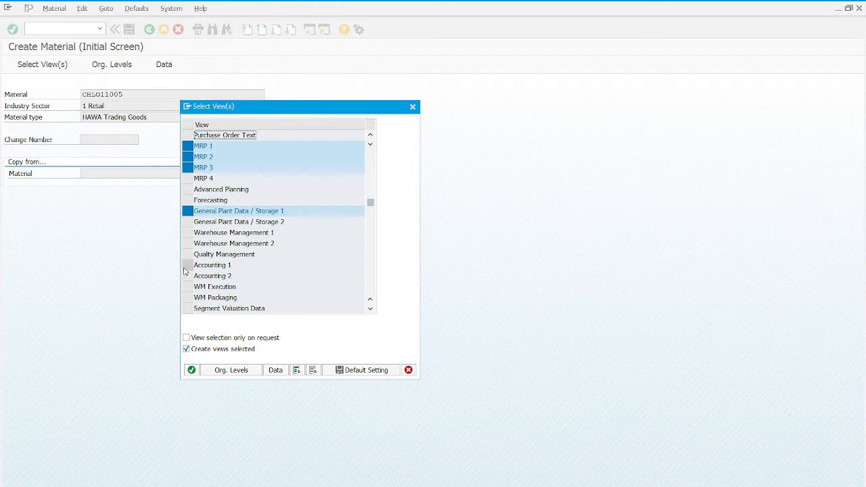
pyautogui.click(186, 267)
pyautogui.scroll(3, 250, 264)
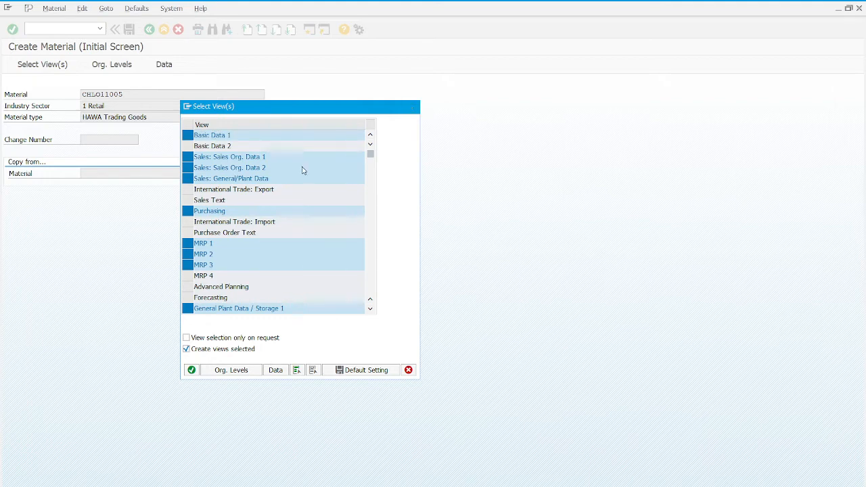
pyautogui.scroll(-3, 302, 168)
pyautogui.scroll(-1, 303, 169)
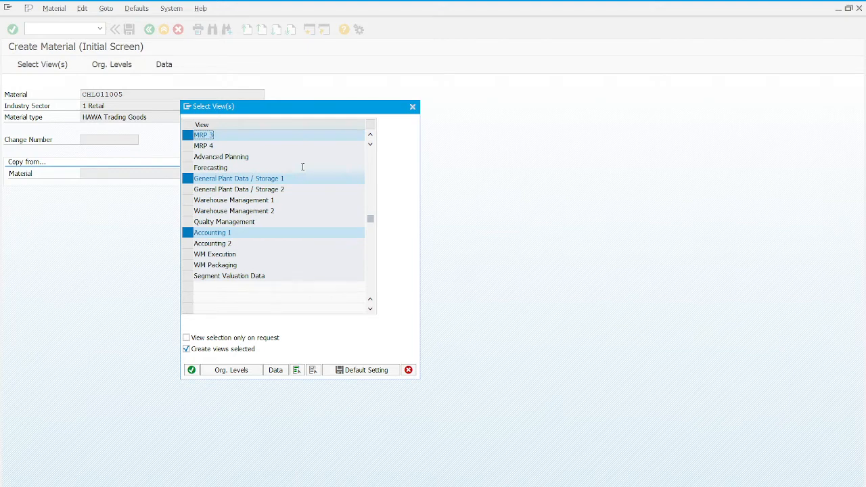
pyautogui.scroll(1, 302, 166)
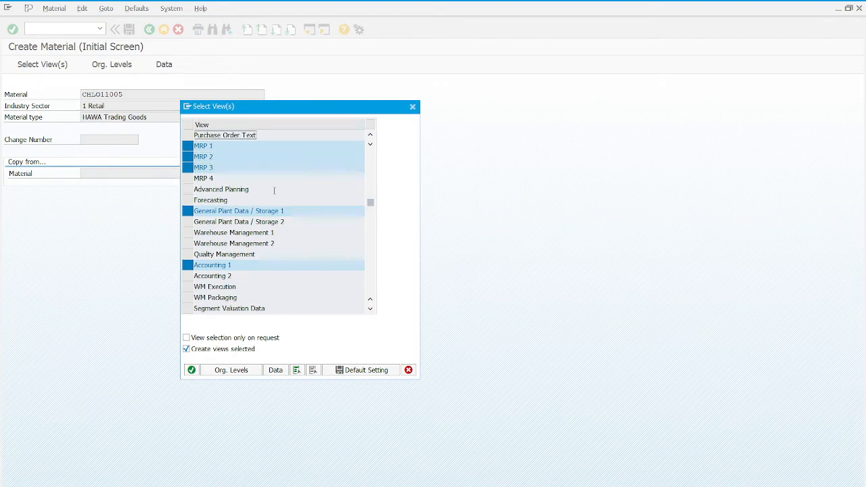
pyautogui.scroll(3, 274, 190)
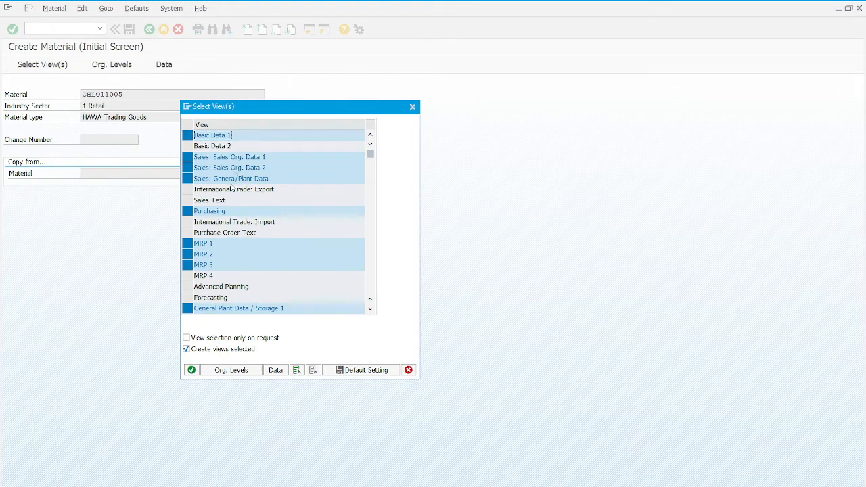
pyautogui.click(193, 370)
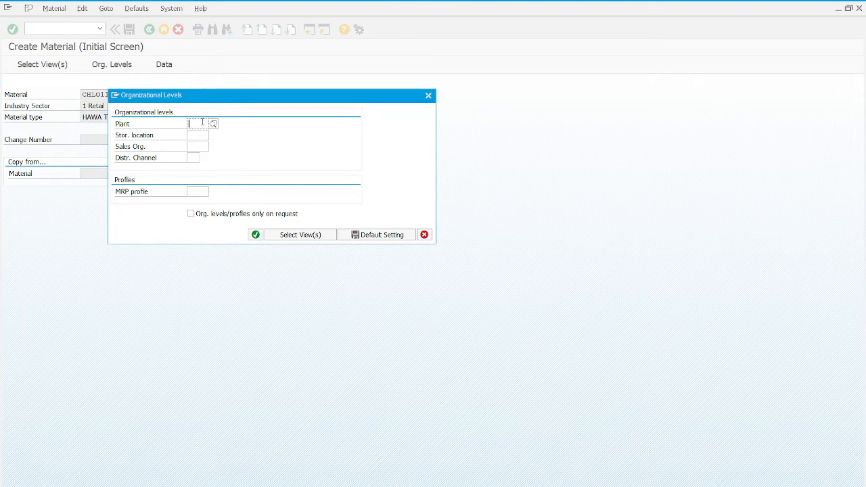
# Set the organizational levels to plant MI00 and storage location TG00.
pyautogui.write('MI00')
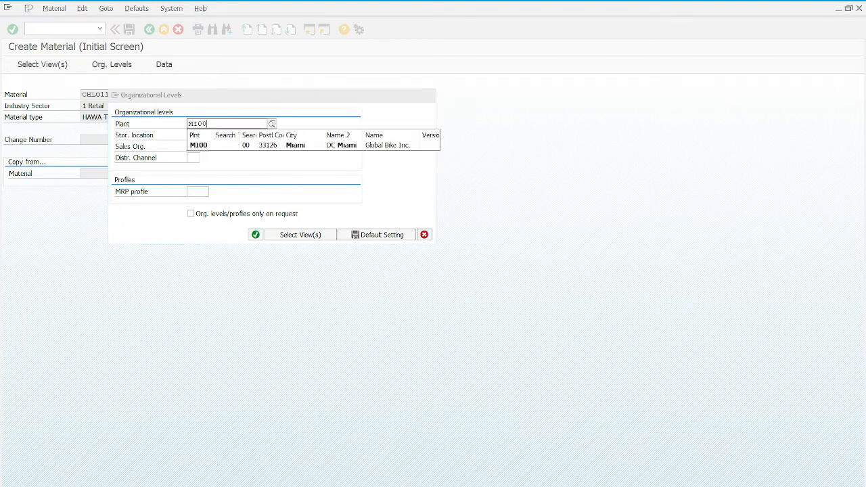
pyautogui.click(206, 164)
pyautogui.click(199, 135)
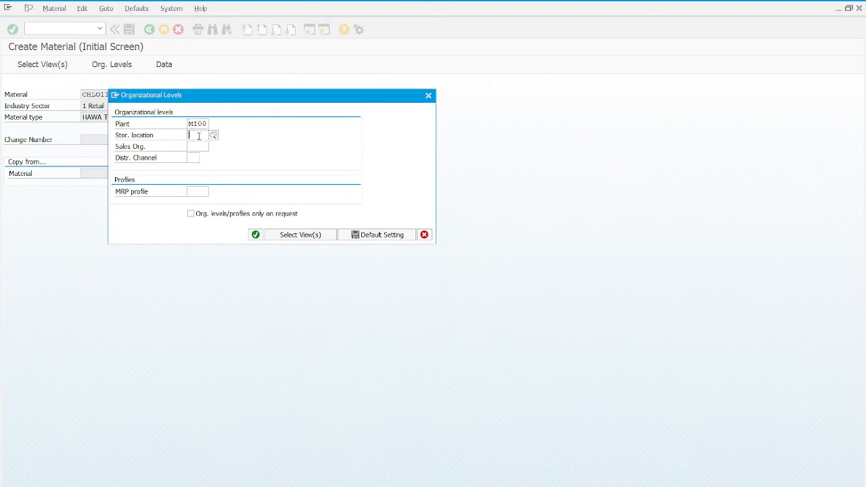
pyautogui.write('TG00')
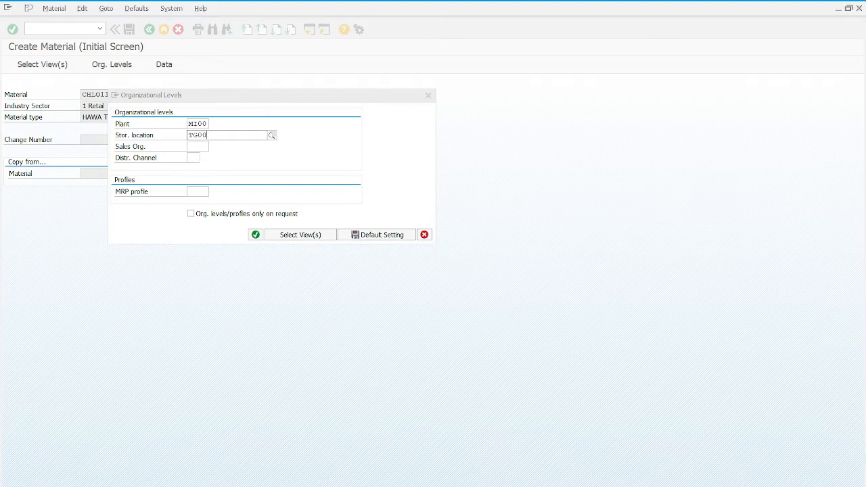
pyautogui.click(319, 155)
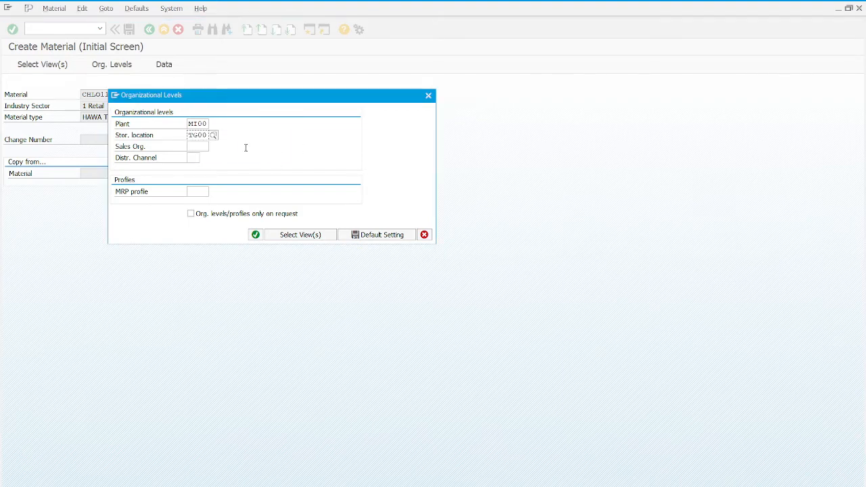
# Set the sales organization to UE00 and the distribution channel to WI, and confirm the organizational levels.
pyautogui.click(205, 148)
pyautogui.write('UK00')
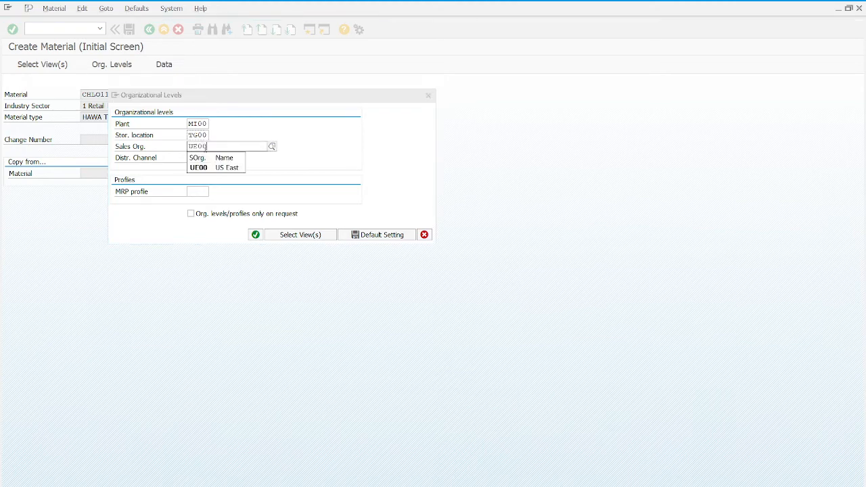
pyautogui.click(332, 163)
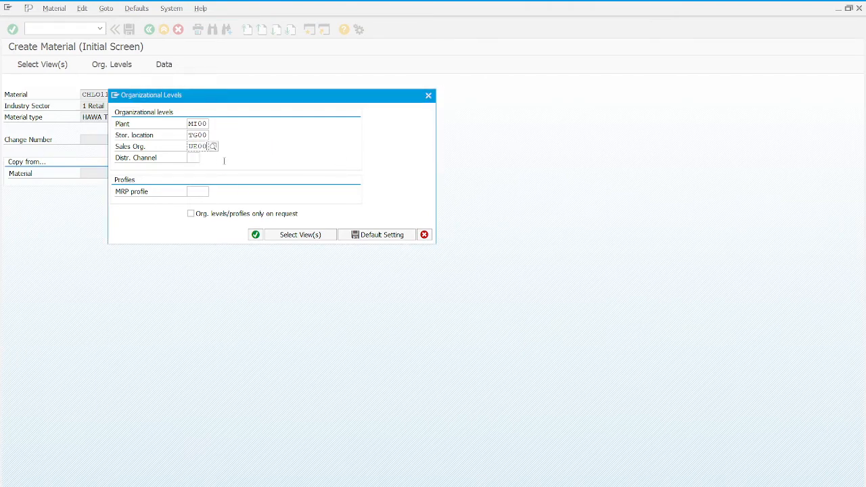
pyautogui.click(192, 158)
pyautogui.write('WI')
pyautogui.click(308, 150)
pyautogui.click(261, 235)
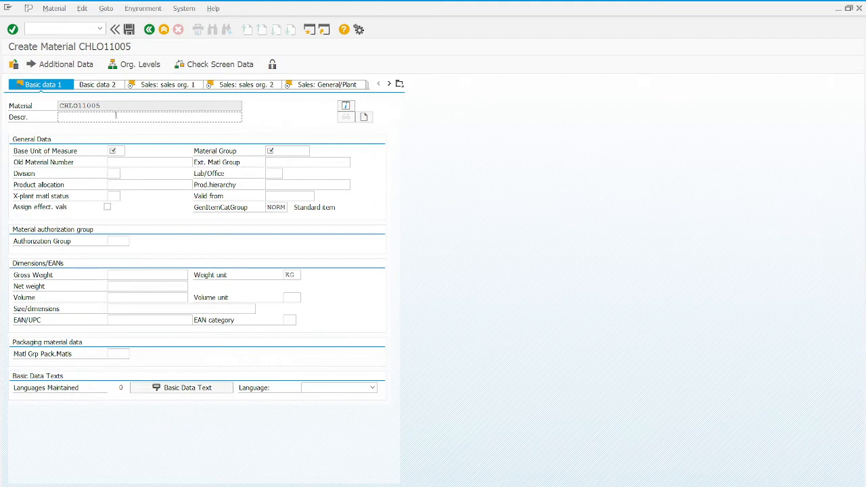
# Enter "Chain lock" as the material description.
pyautogui.click(109, 116)
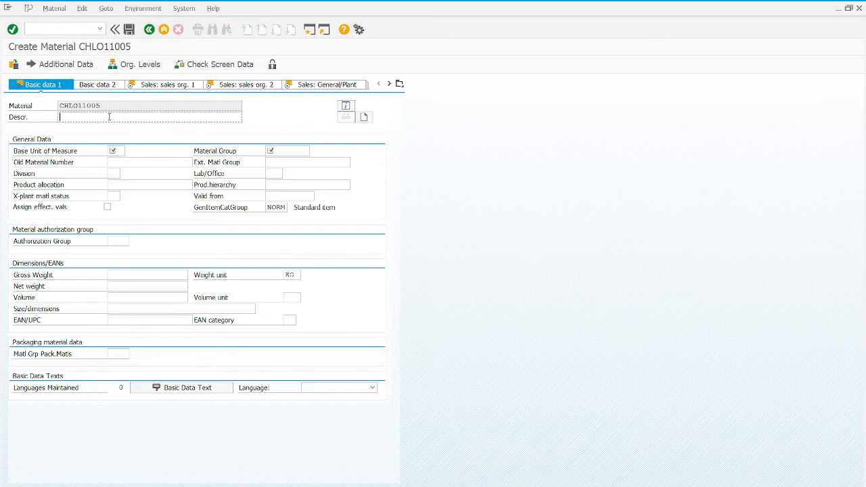
pyautogui.write('Chain')
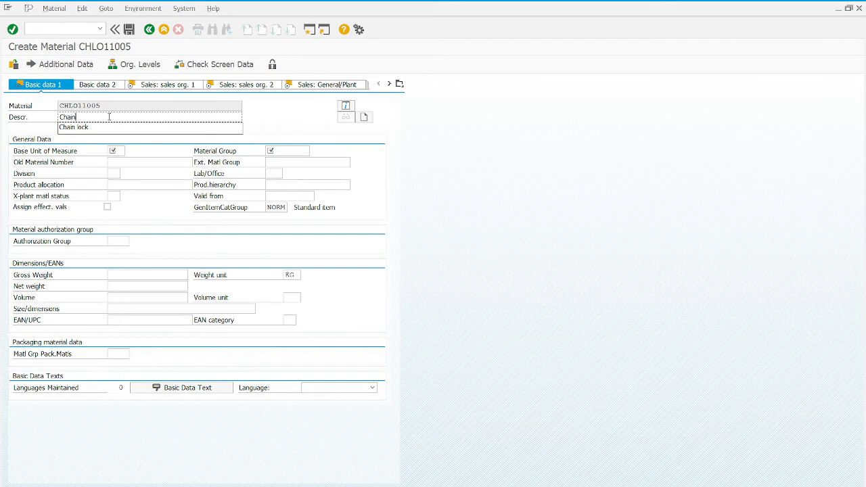
pyautogui.press('Return')
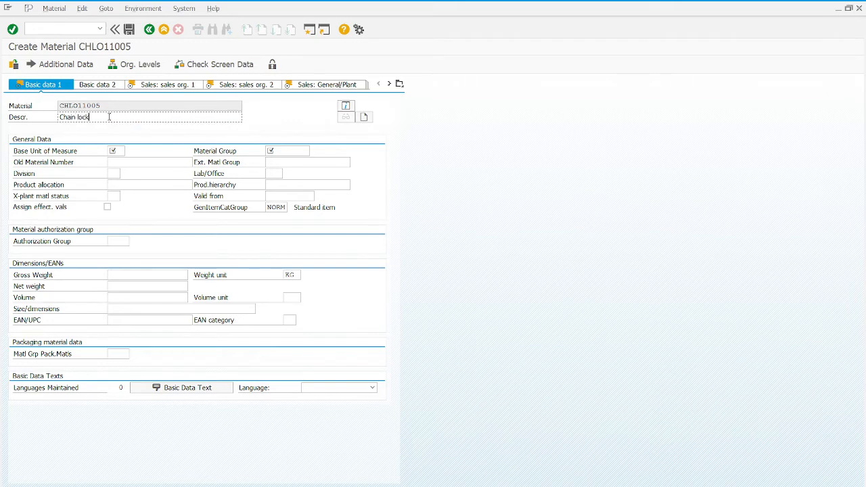
# Choose EA (each) from the measurement unit list as the base unit of measure.
pyautogui.click(125, 151)
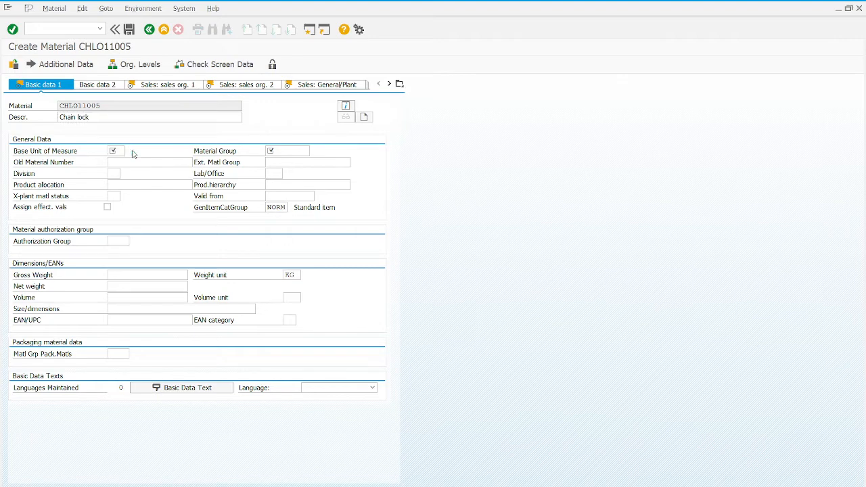
pyautogui.click(136, 151)
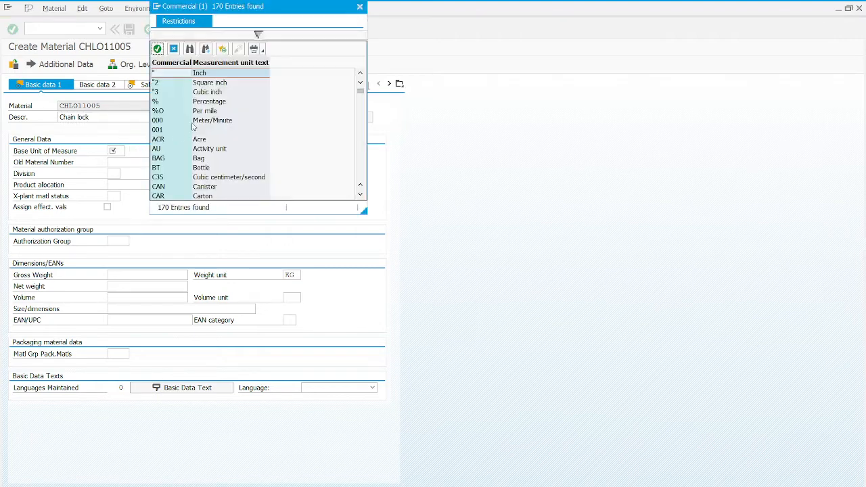
pyautogui.scroll(-2, 232, 113)
pyautogui.scroll(-1, 232, 114)
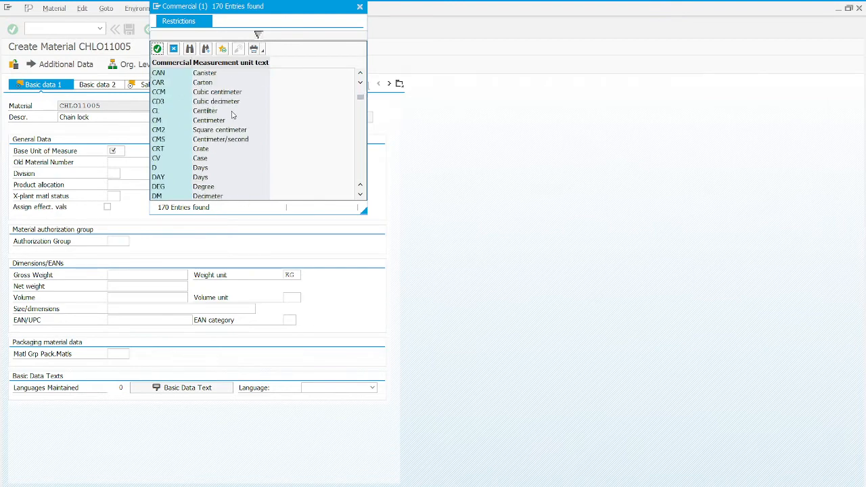
pyautogui.scroll(-3, 227, 131)
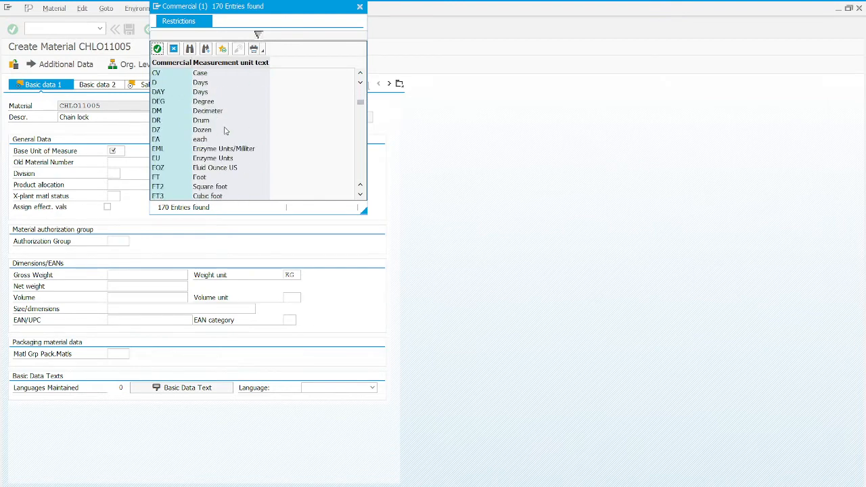
pyautogui.click(190, 140)
pyautogui.doubleClick(190, 140)
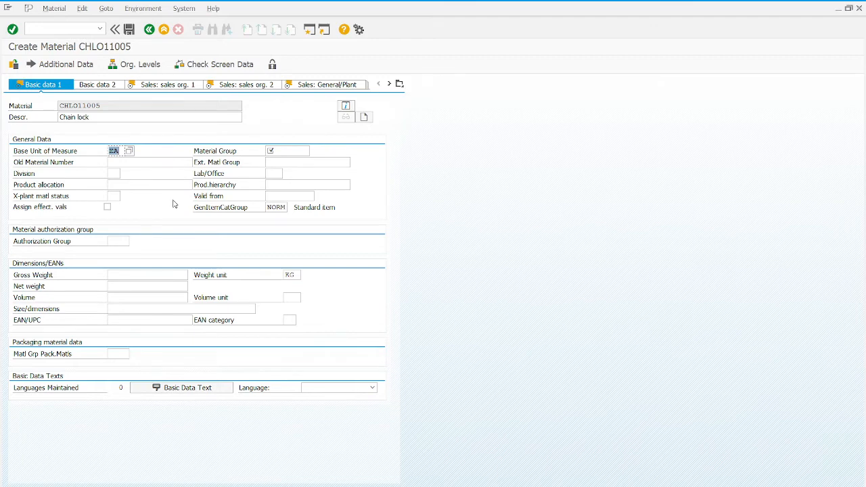
# Set the material group to UTIL and the division to AS (Accessories) in the general data.
pyautogui.click(286, 150)
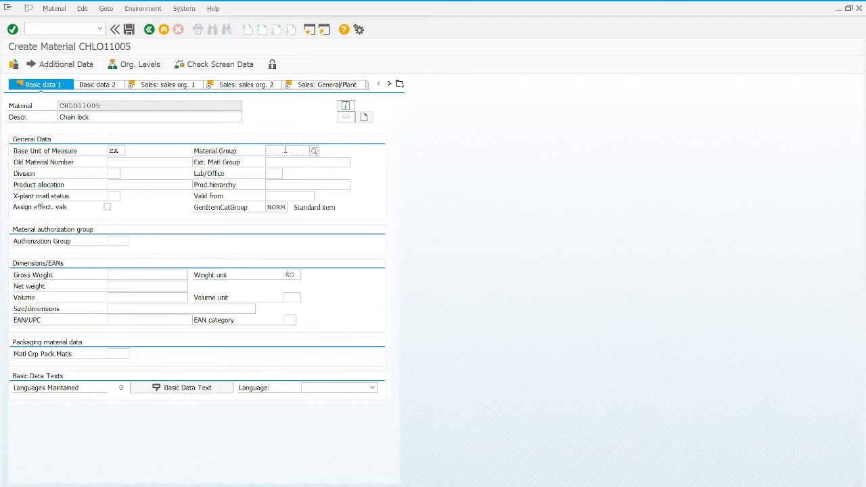
pyautogui.write('U')
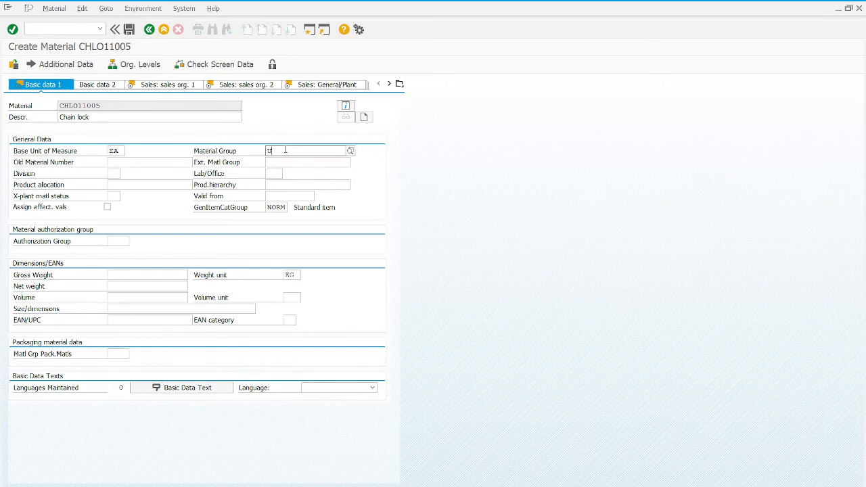
pyautogui.press('Down')
pyautogui.press('Return')
pyautogui.click(114, 174)
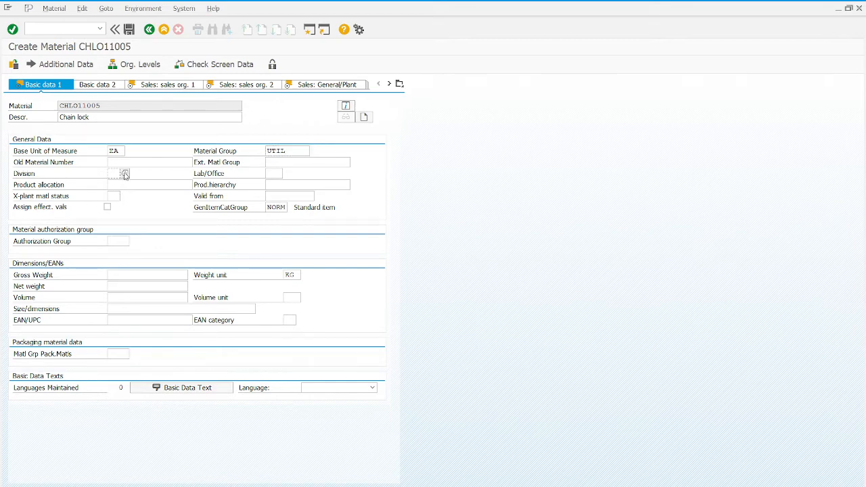
pyautogui.write('AS')
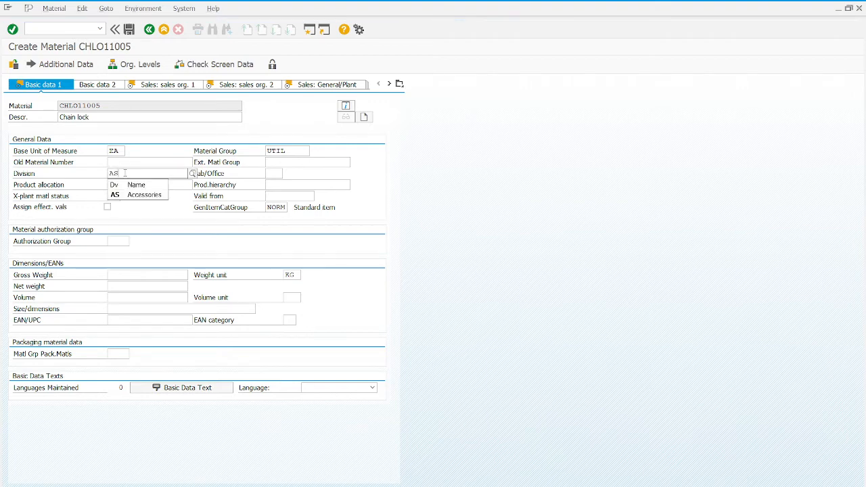
pyautogui.click(135, 197)
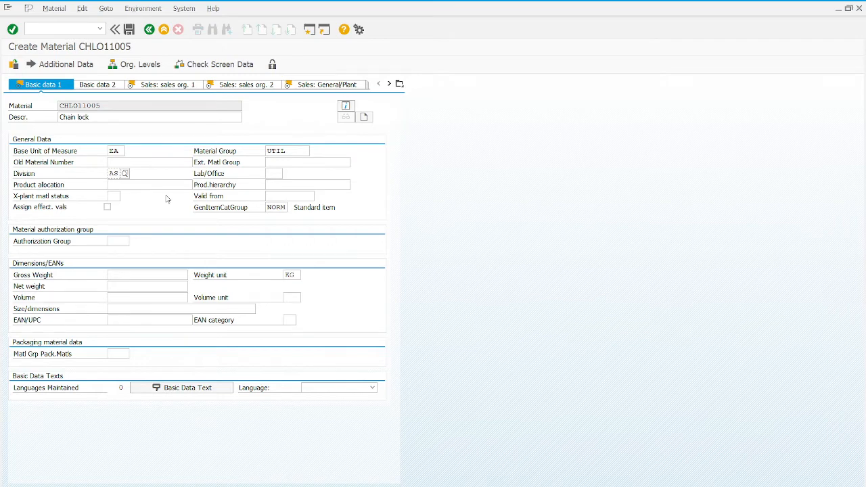
# Set the gross weight to 65 with weight unit OZ (ounce), and confirm the Basic data 1 view.
pyautogui.click(138, 273)
pyautogui.write('65')
pyautogui.click(295, 274)
pyautogui.click(304, 275)
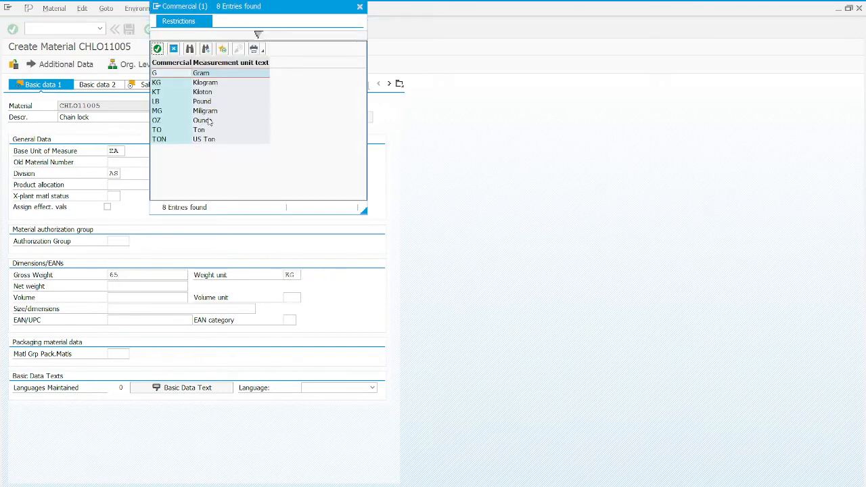
pyautogui.click(208, 123)
pyautogui.doubleClick(208, 123)
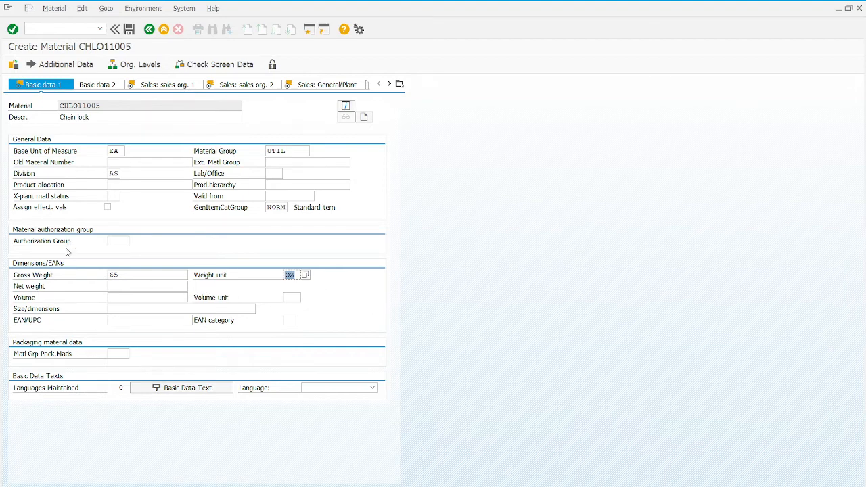
pyautogui.click(12, 30)
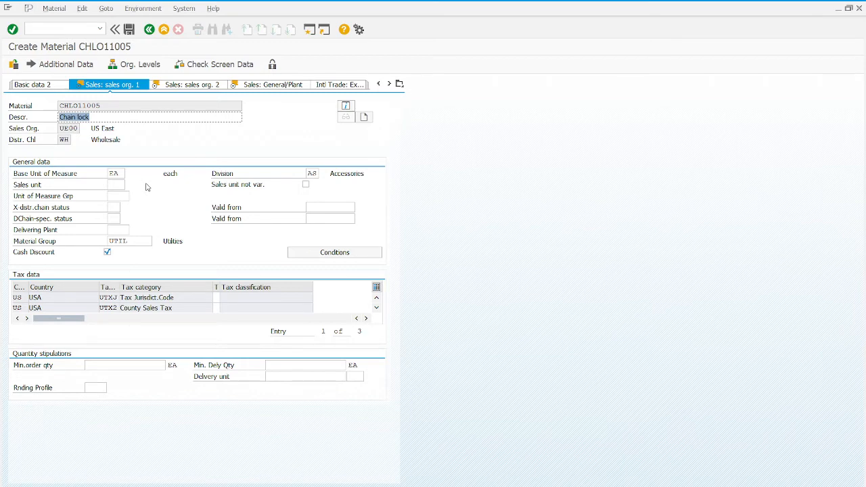
# Set the delivering plant to MI00 and the tax classification to 0 for all three US tax categories.
pyautogui.click(119, 229)
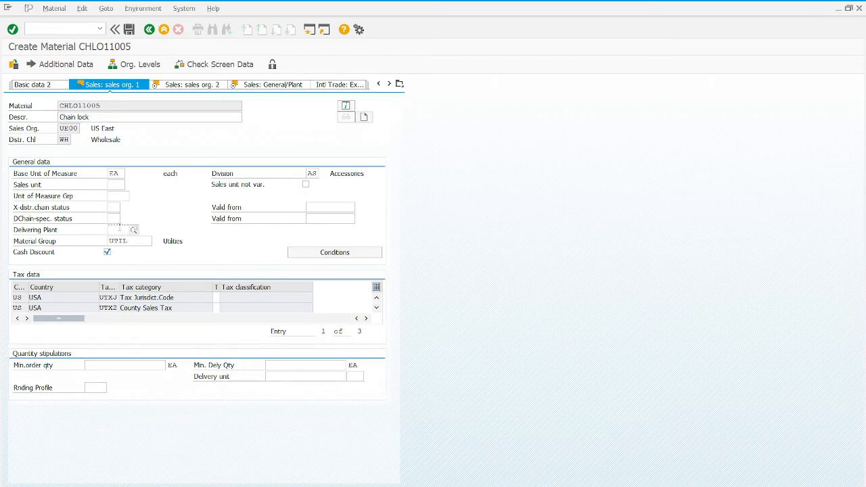
pyautogui.write('MI00')
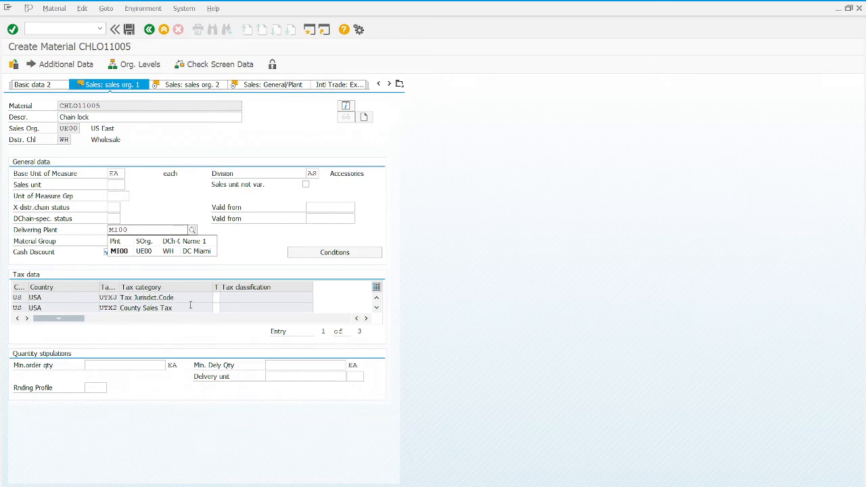
pyautogui.click(225, 301)
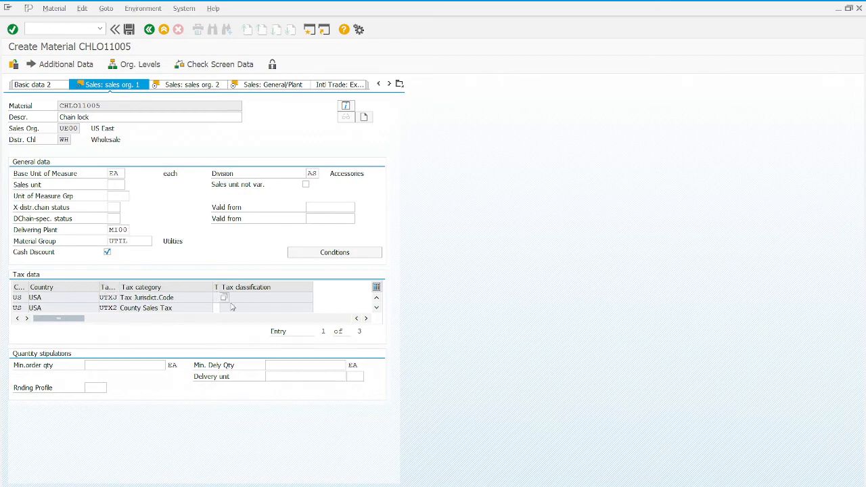
pyautogui.write('0')
pyautogui.press('Tab')
pyautogui.write('0')
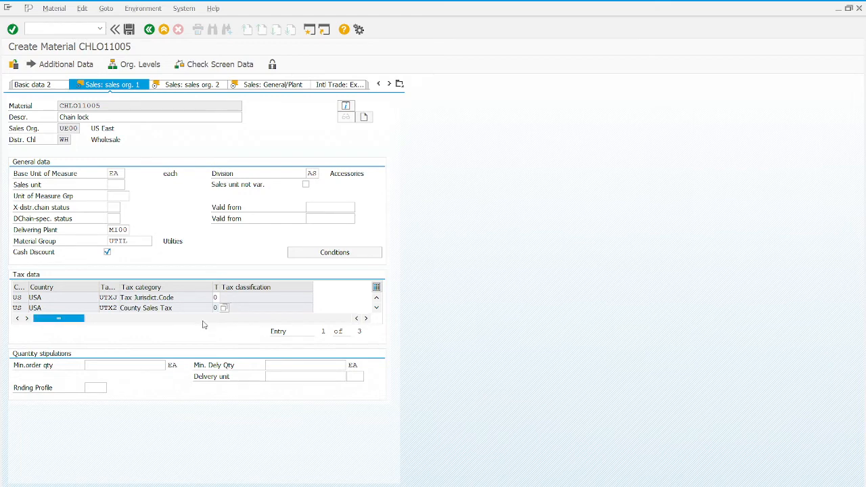
pyautogui.click(376, 308)
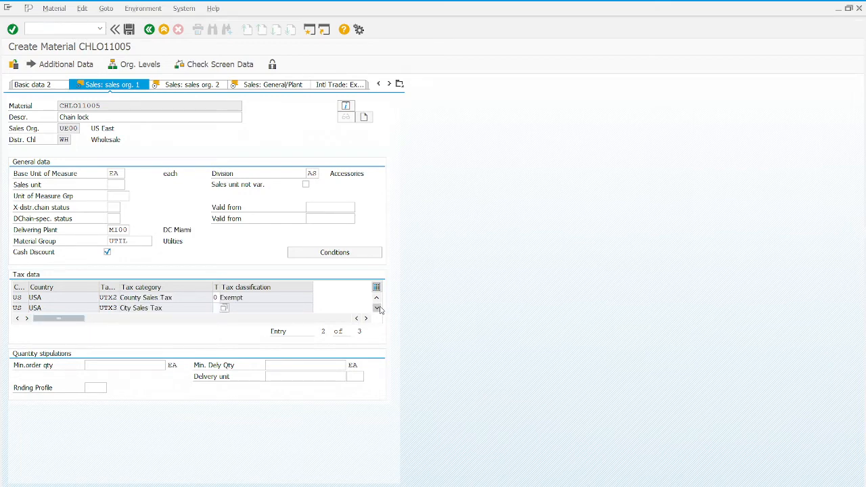
pyautogui.click(376, 307)
pyautogui.click(217, 297)
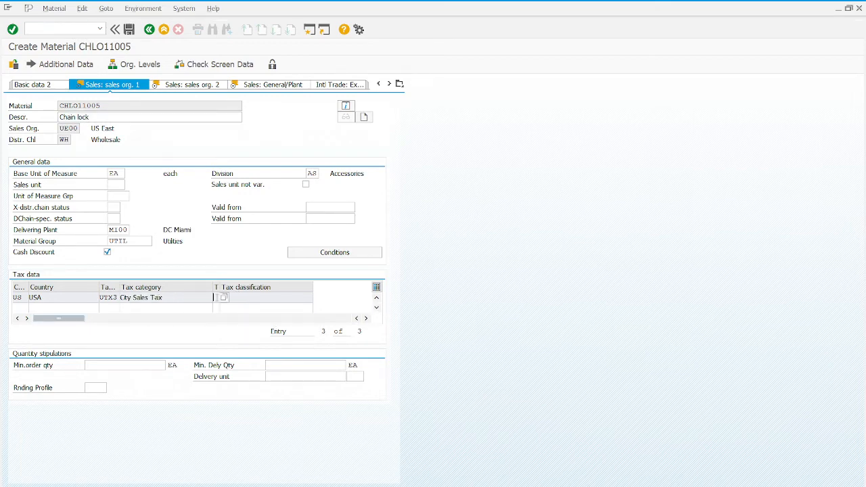
pyautogui.write('0')
# Add a price condition scale from quantity 1 with an amount of 69.00 USD, and return to the material record.
pyautogui.click(361, 257)
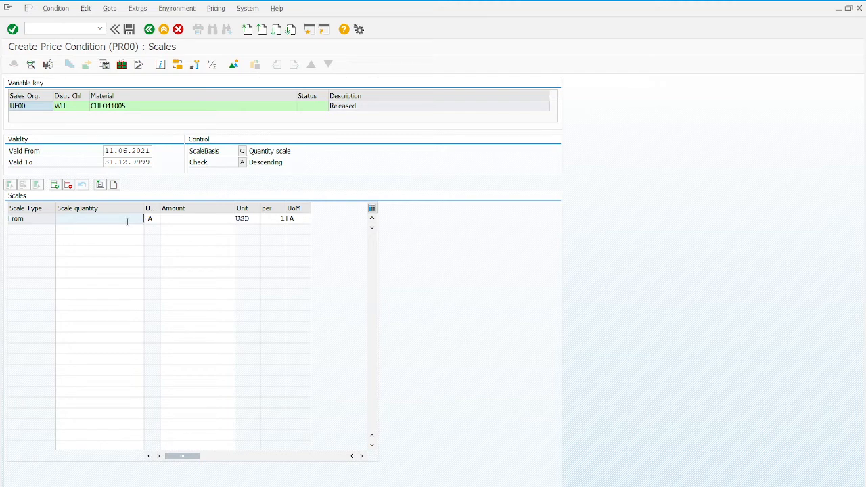
pyautogui.write('1')
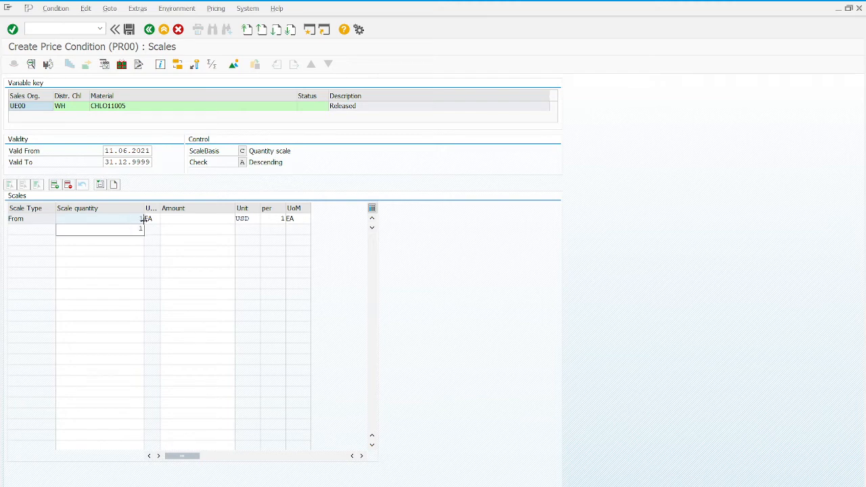
pyautogui.click(230, 220)
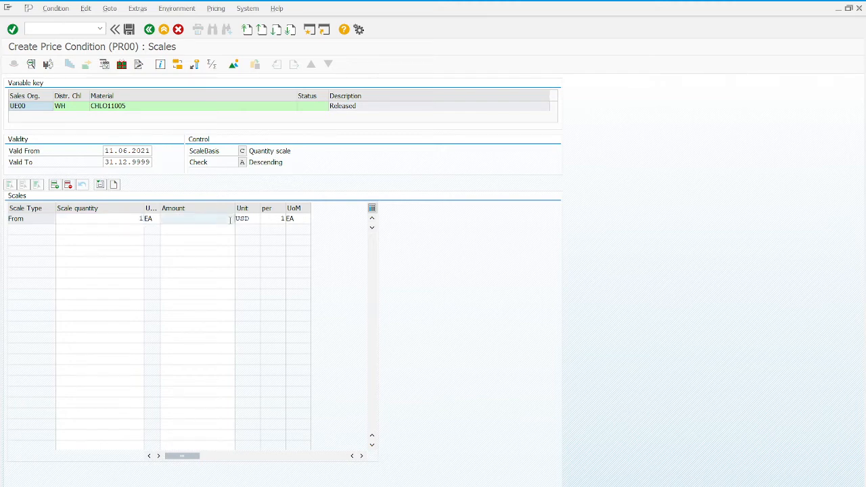
pyautogui.write('69')
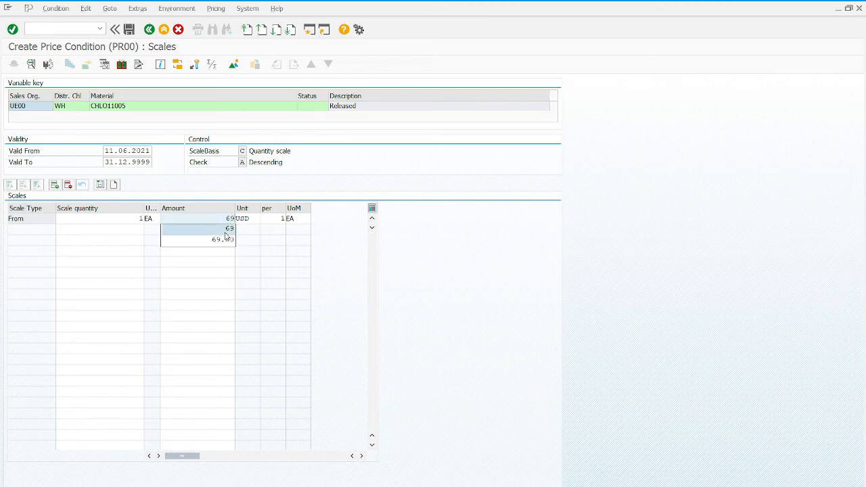
pyautogui.click(225, 239)
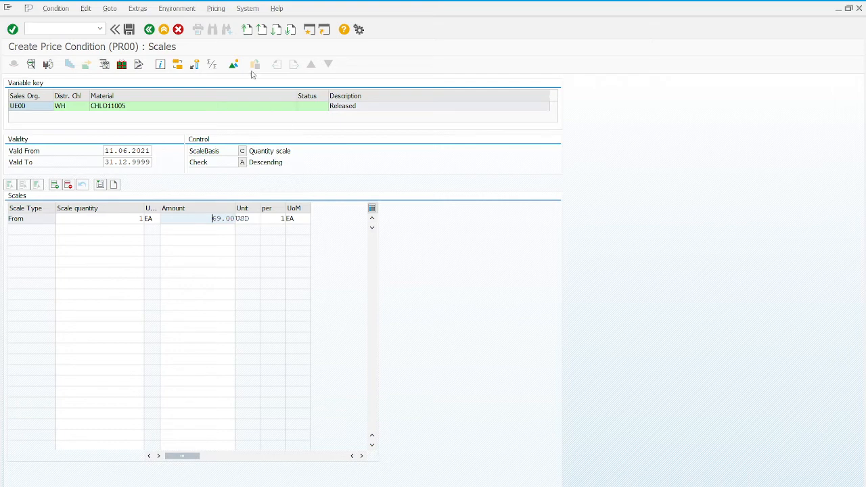
pyautogui.click(149, 29)
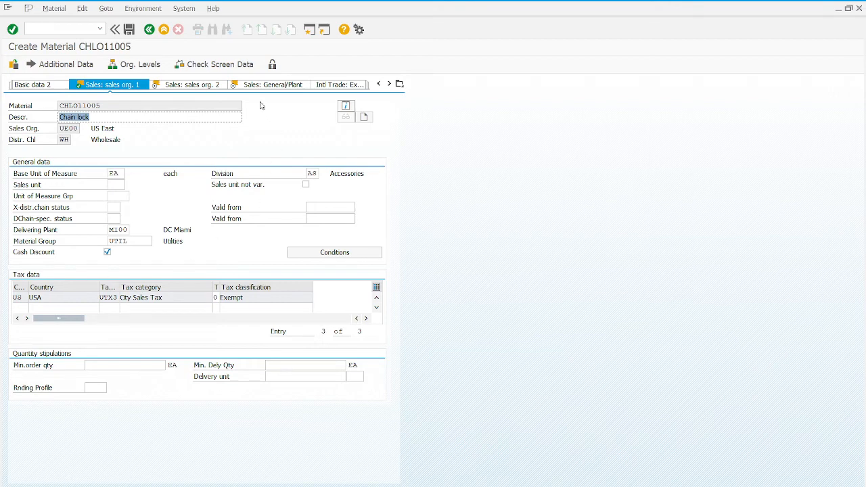
# Set the material statistics group to 1 in the Sales: sales org. 2 view and confirm the view.
pyautogui.click(193, 85)
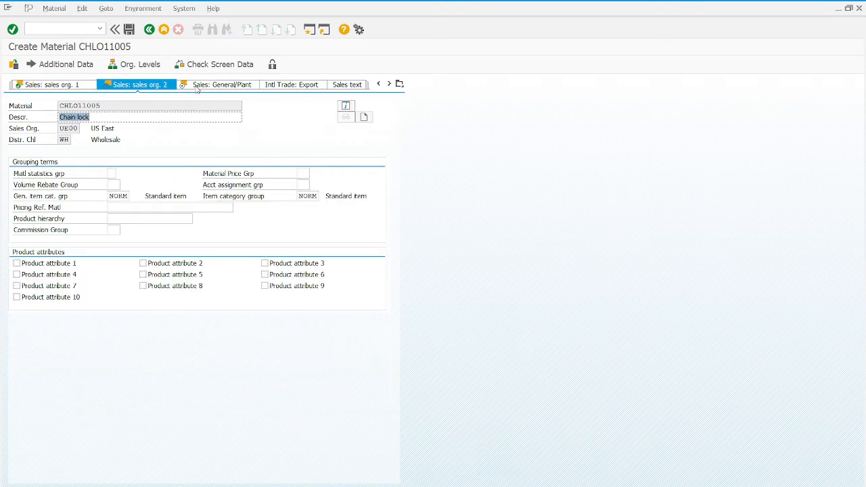
pyautogui.click(112, 174)
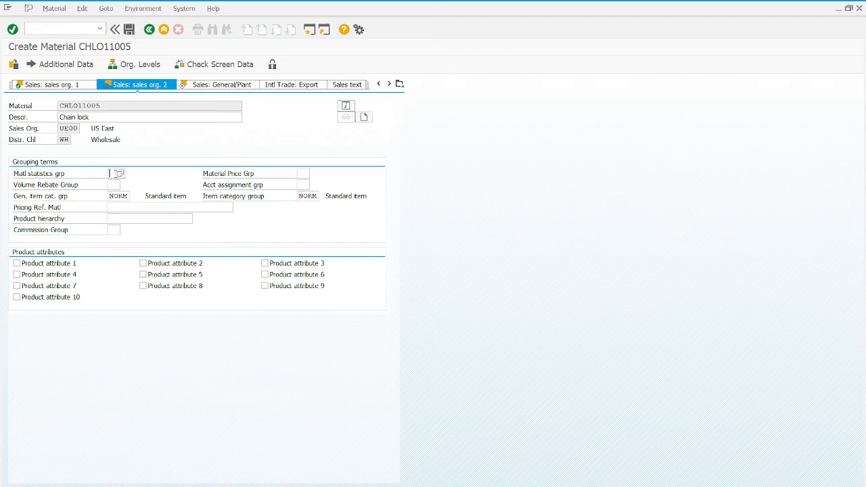
pyautogui.write('1')
pyautogui.click(13, 29)
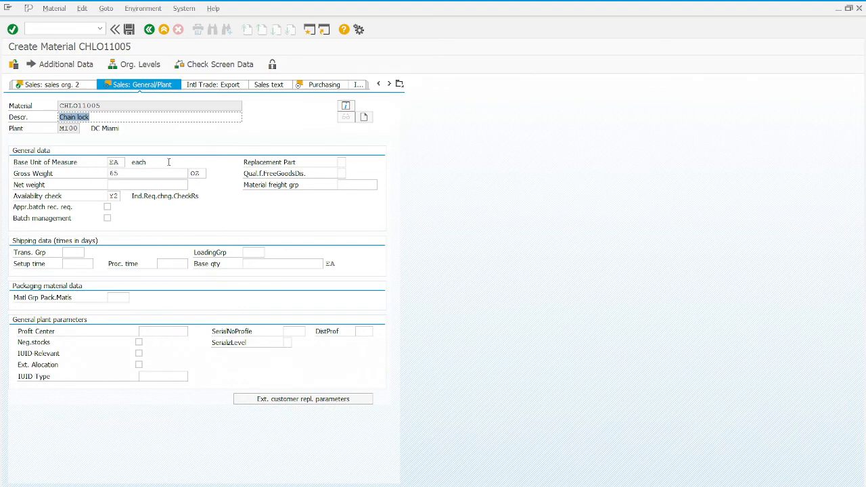
# Set the availability check of the Sales: General/Plant view to 02 (individual requirements).
pyautogui.click(115, 197)
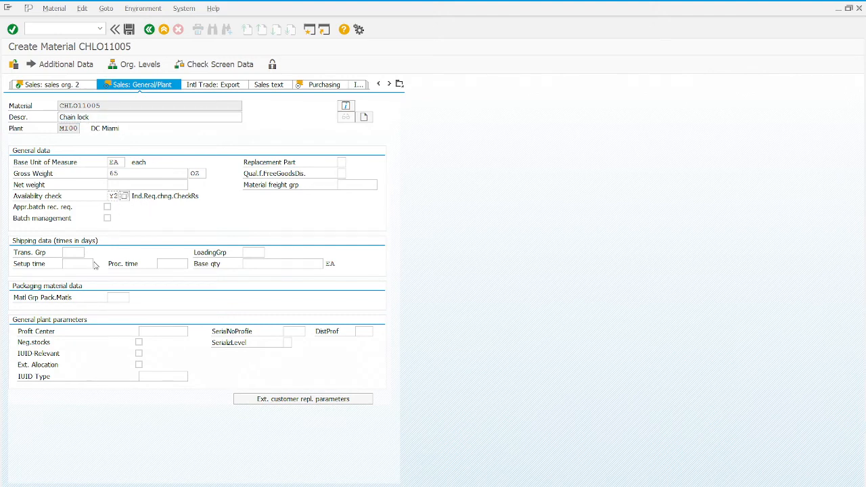
pyautogui.click(126, 196)
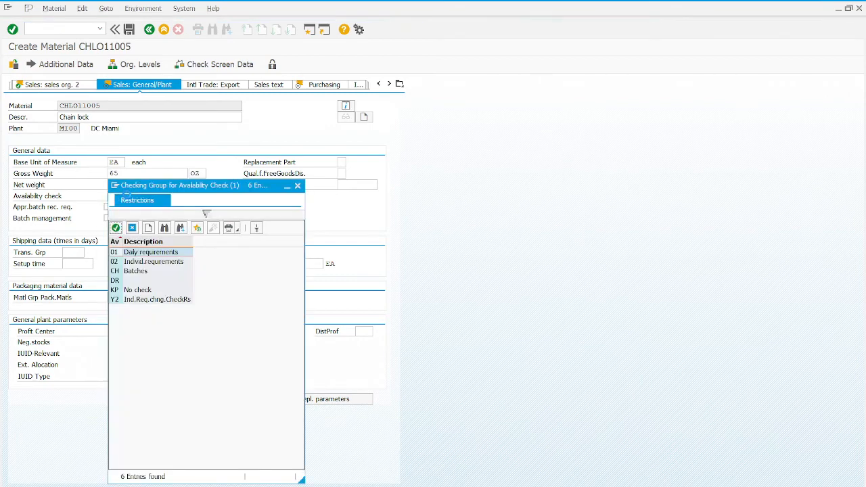
pyautogui.click(149, 266)
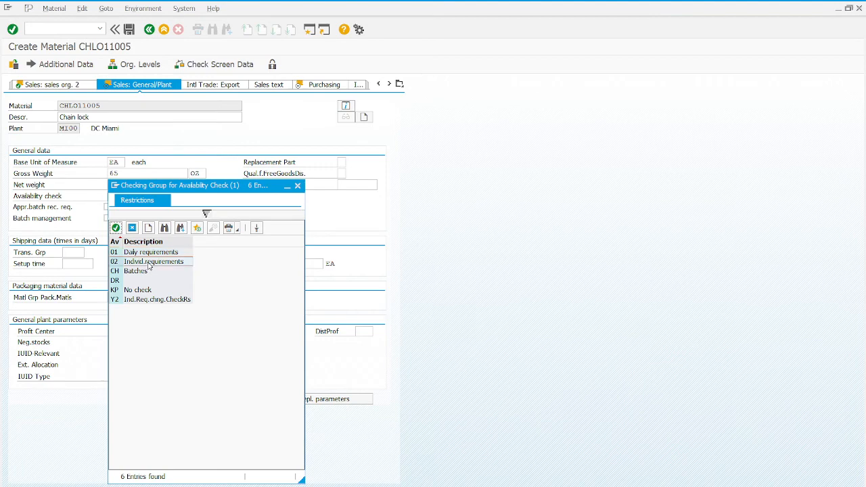
pyautogui.doubleClick(146, 261)
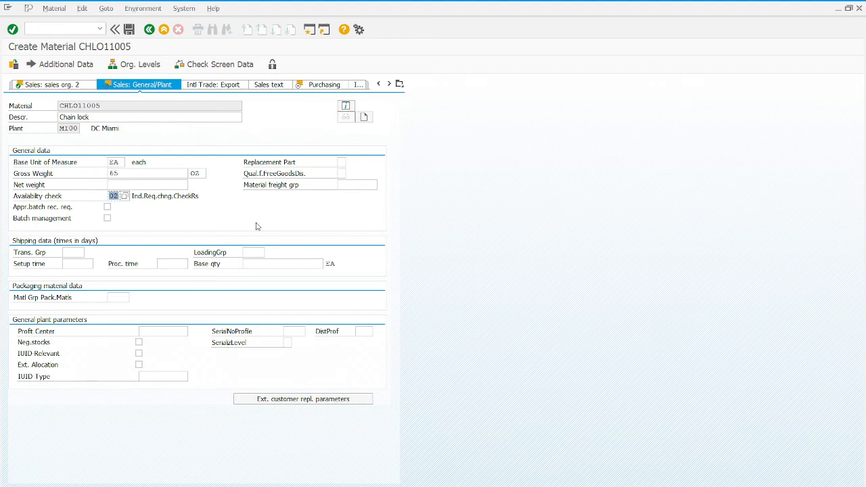
# Set the transportation group to 0001 (On palets) and the loading group to 0002 (Hand lift), and confirm the Sales: General/Plant view.
pyautogui.click(76, 252)
pyautogui.click(88, 252)
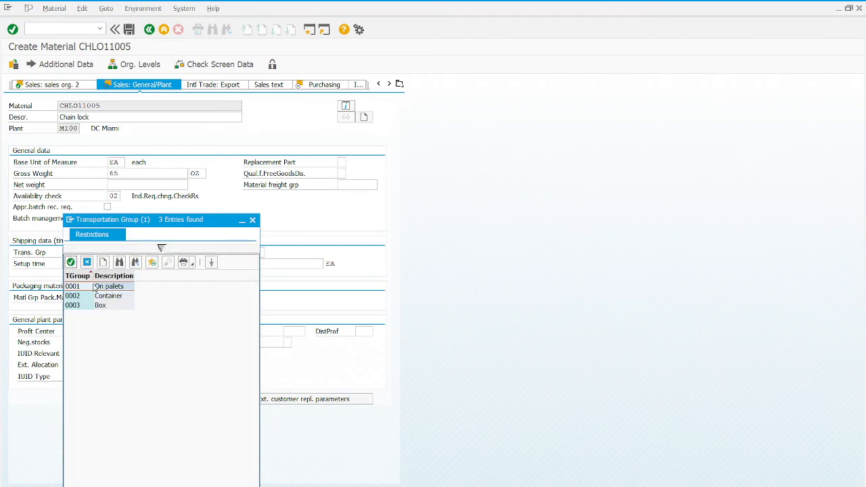
pyautogui.doubleClick(91, 288)
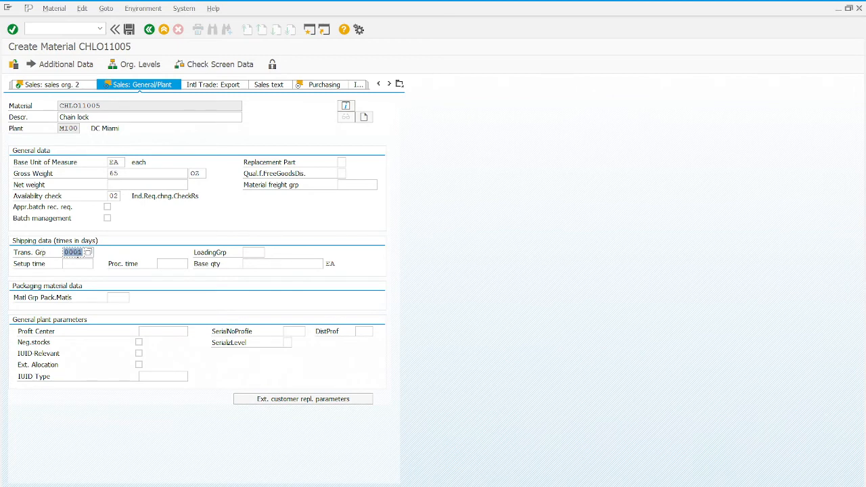
pyautogui.click(261, 252)
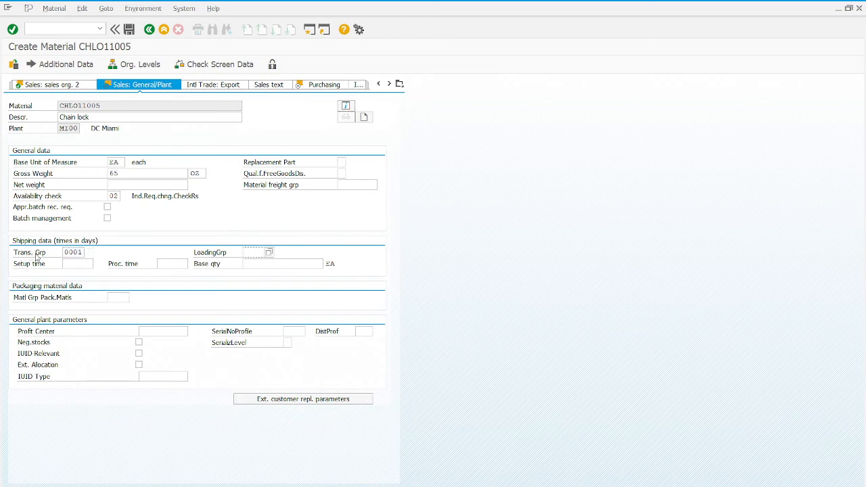
pyautogui.click(271, 252)
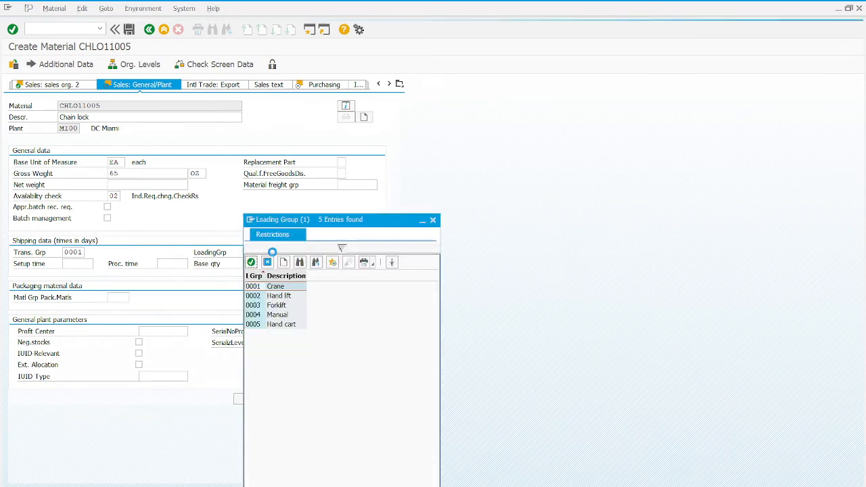
pyautogui.click(282, 299)
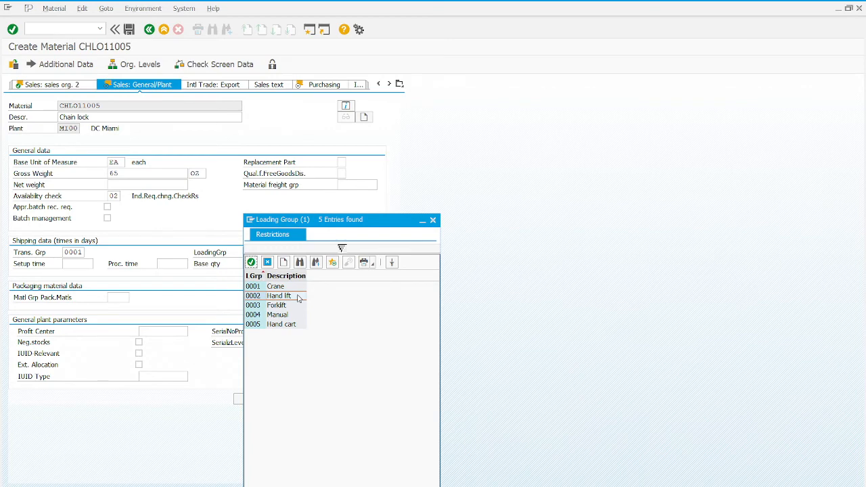
pyautogui.doubleClick(298, 297)
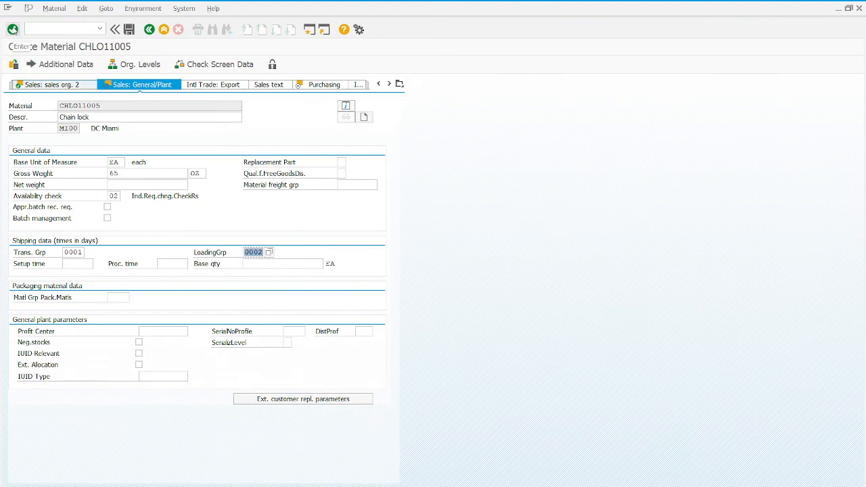
pyautogui.click(13, 29)
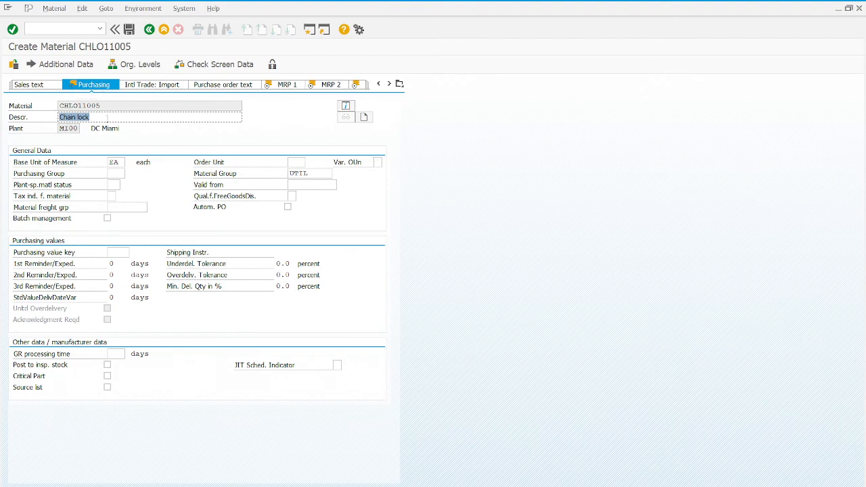
# Set the purchasing group to N00 in the Purchasing view and confirm the view.
pyautogui.click(113, 174)
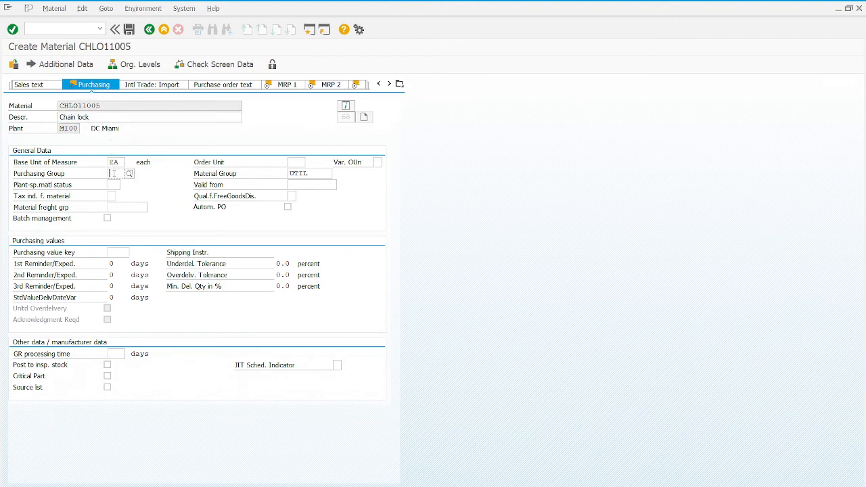
pyautogui.write('N00')
pyautogui.click(215, 233)
pyautogui.click(13, 30)
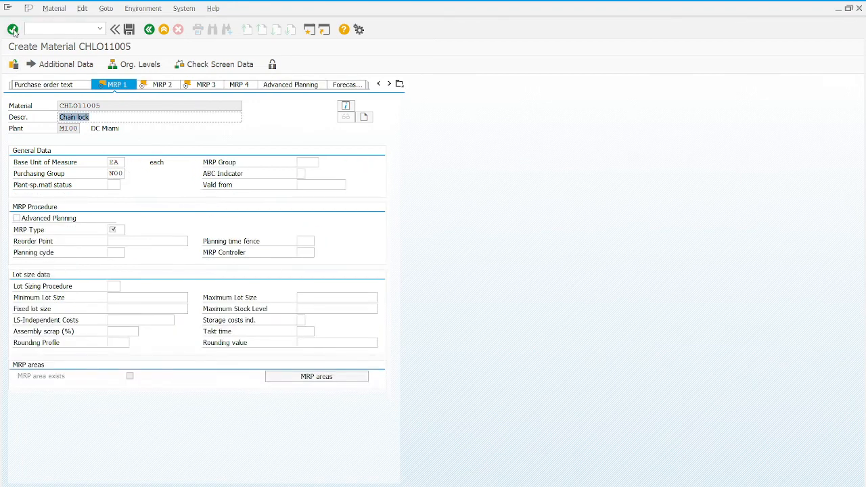
# Fill in MRP 1 with MRP type PD, MRP controller 000, lot sizing procedure EX and minimum lot size 10, and confirm it.
pyautogui.click(117, 231)
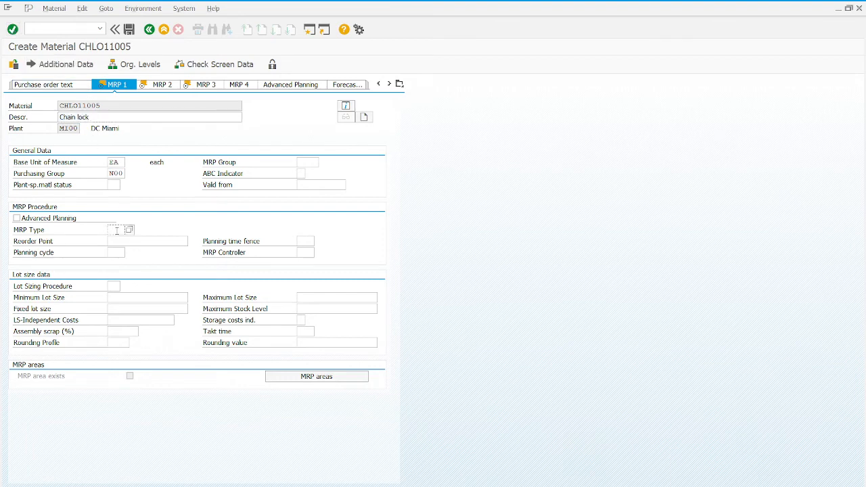
pyautogui.write('PD')
pyautogui.click(310, 252)
pyautogui.write('001')
pyautogui.click(114, 286)
pyautogui.write('EX')
pyautogui.click(137, 296)
pyautogui.write('10')
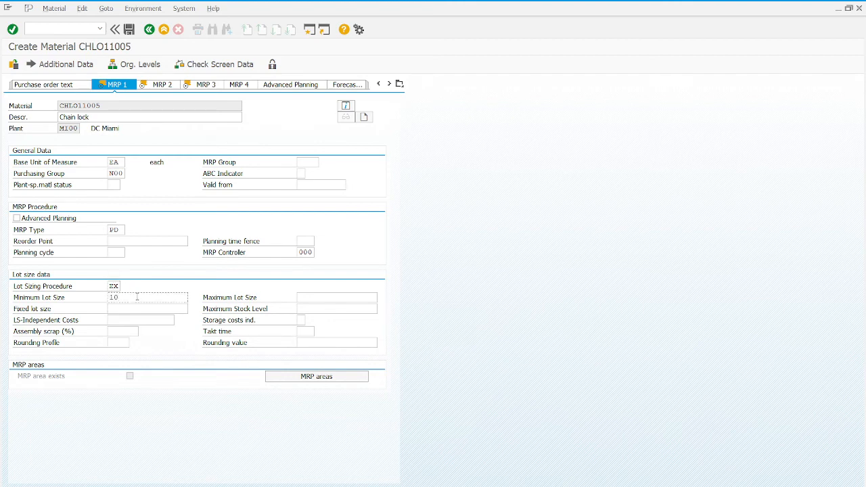
pyautogui.click(12, 30)
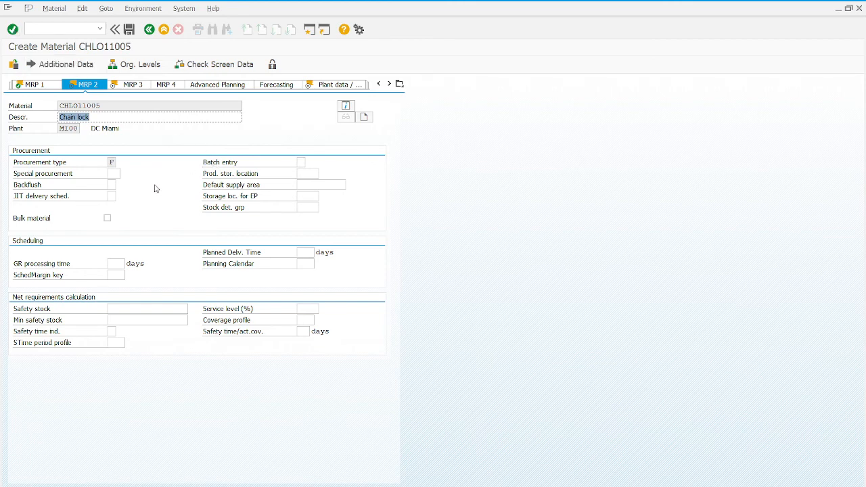
# Set the planned delivery time to 6 days and the scheduling margin key to 001 in MRP 2, and confirm the view.
pyautogui.click(303, 253)
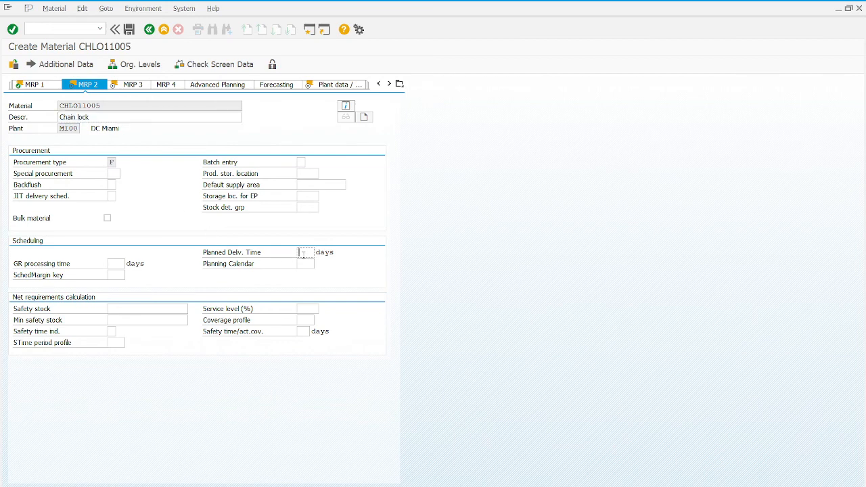
pyautogui.write('6')
pyautogui.click(115, 274)
pyautogui.write('001')
pyautogui.click(13, 29)
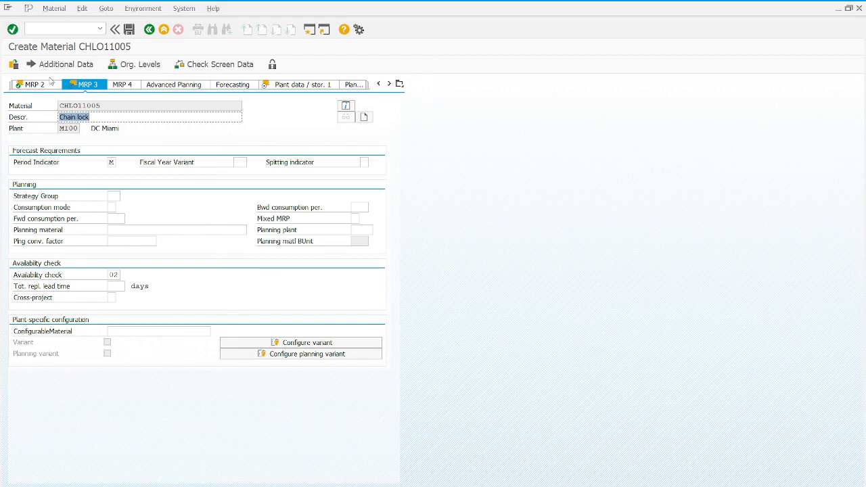
# Confirm the MRP 3 view with availability check 02 and the Plant data / stor. 1 view to reach Accounting 1.
pyautogui.moveTo(122, 276); pyautogui.dragTo(108, 274)
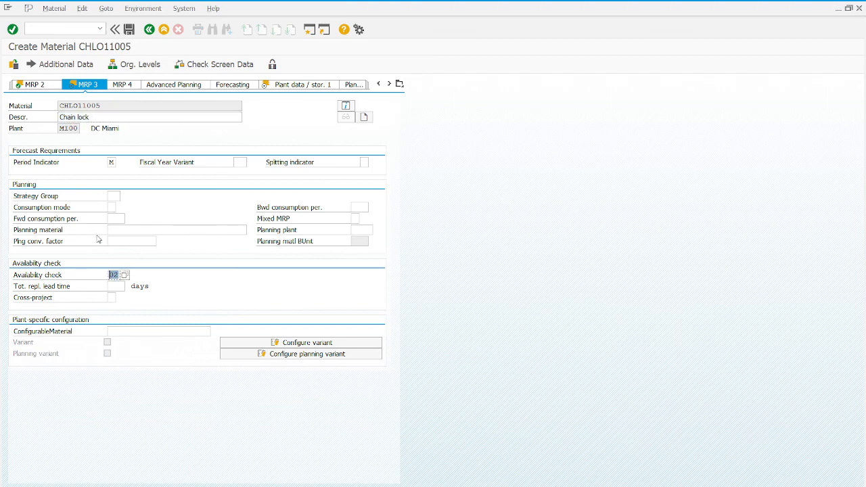
pyautogui.click(12, 29)
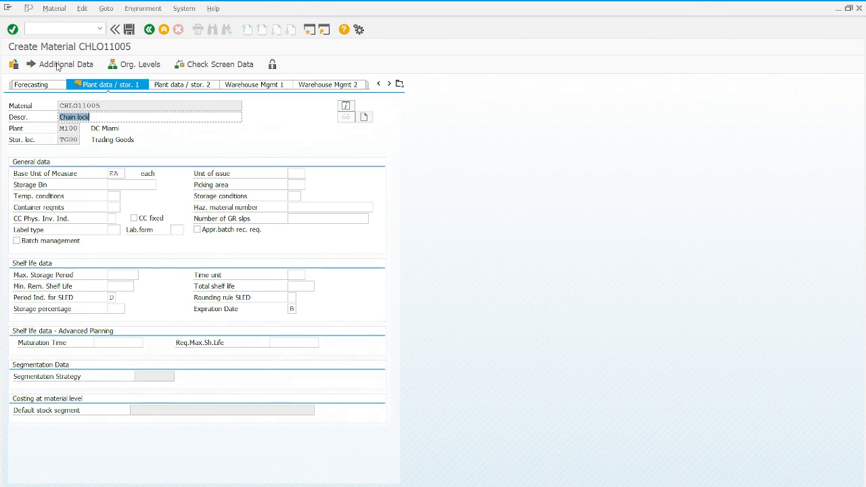
pyautogui.click(15, 32)
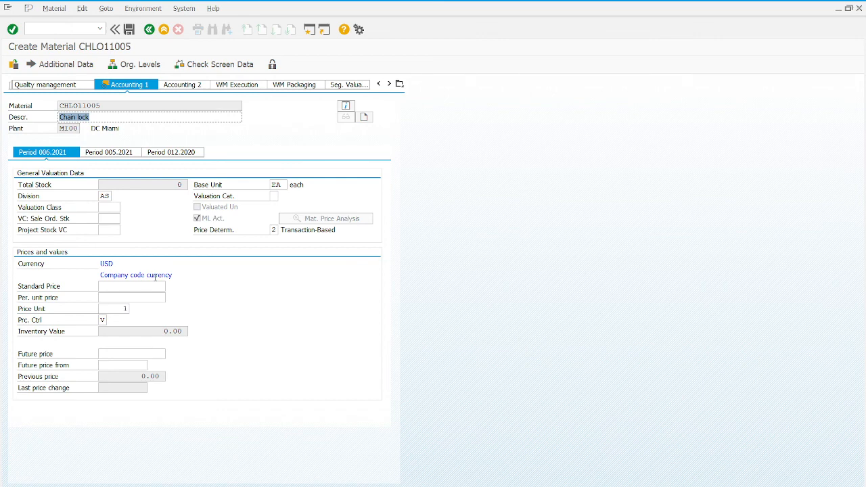
# Set the valuation class to 3100 and the periodic unit price to 33.50 USD in the Accounting 1 view.
pyautogui.click(109, 206)
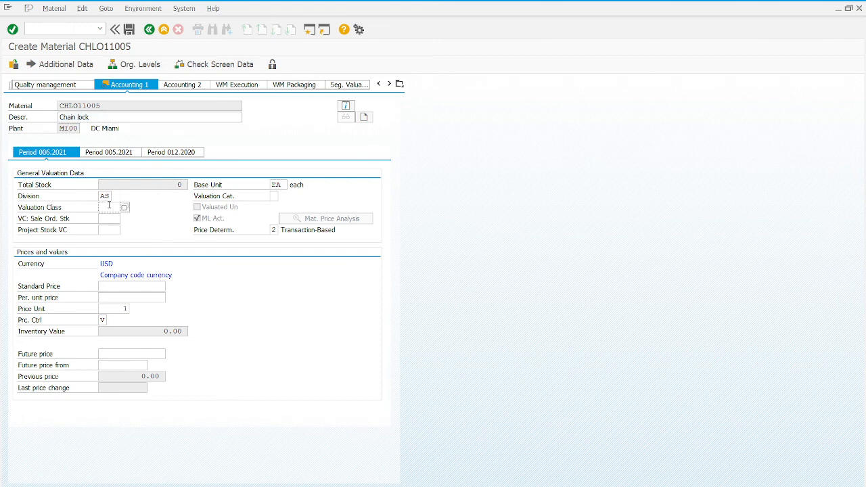
pyautogui.write('3100')
pyautogui.click(142, 299)
pyautogui.write('33')
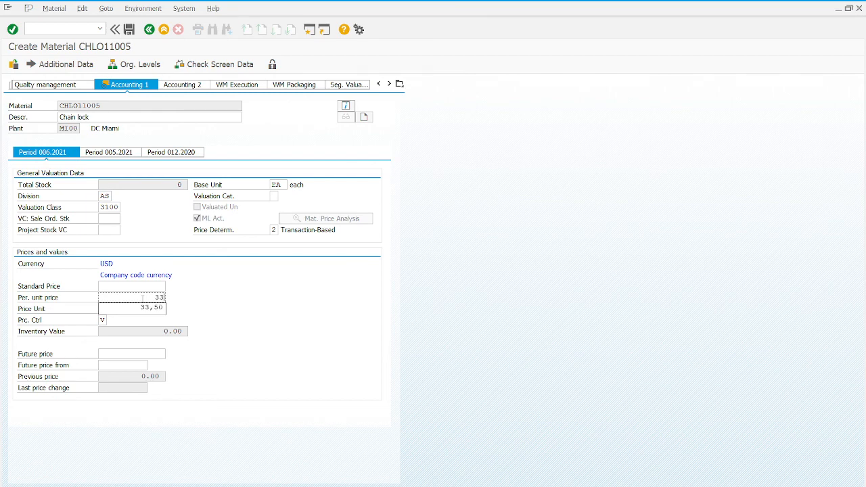
pyautogui.write('.50')
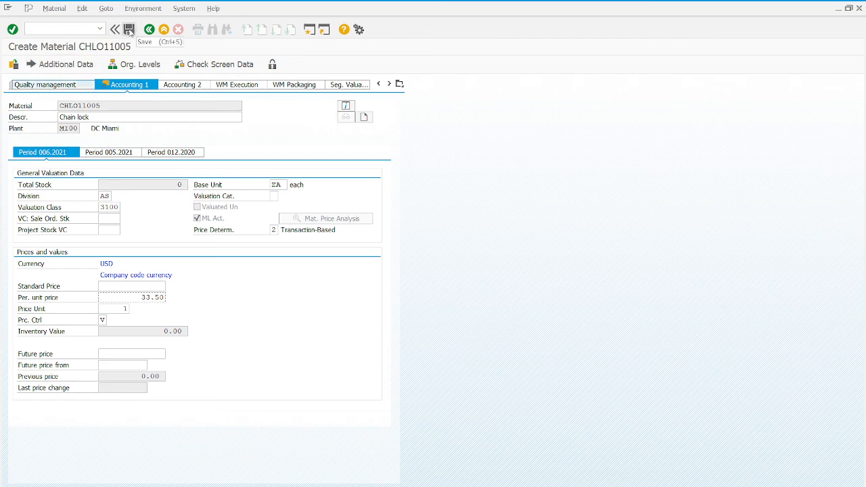
# Save the new Chain lock material, acknowledging the information dialogs, and leave material creation.
pyautogui.click(128, 30)
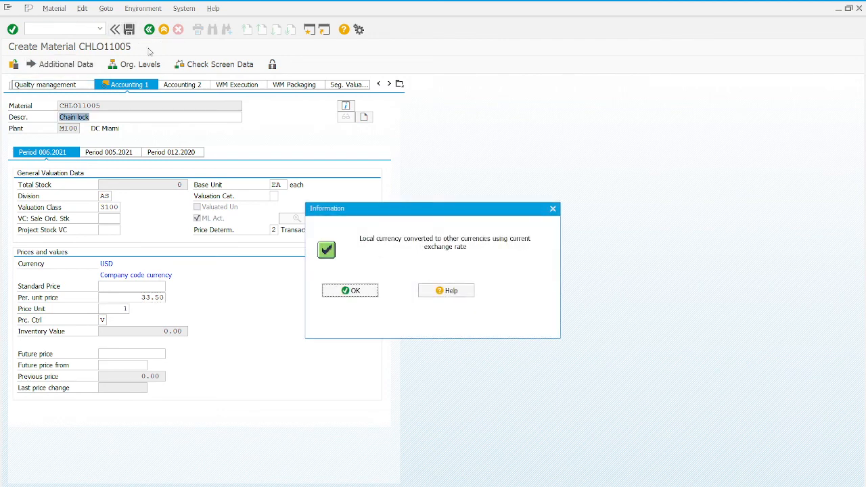
pyautogui.click(349, 291)
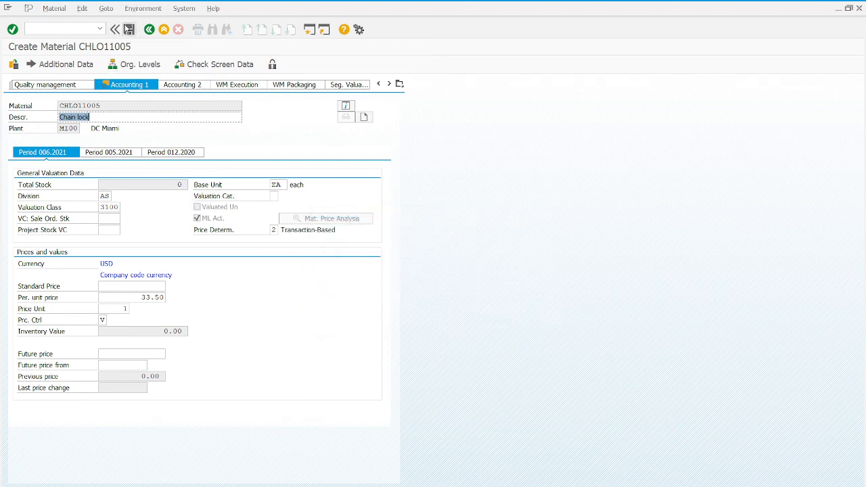
pyautogui.click(150, 30)
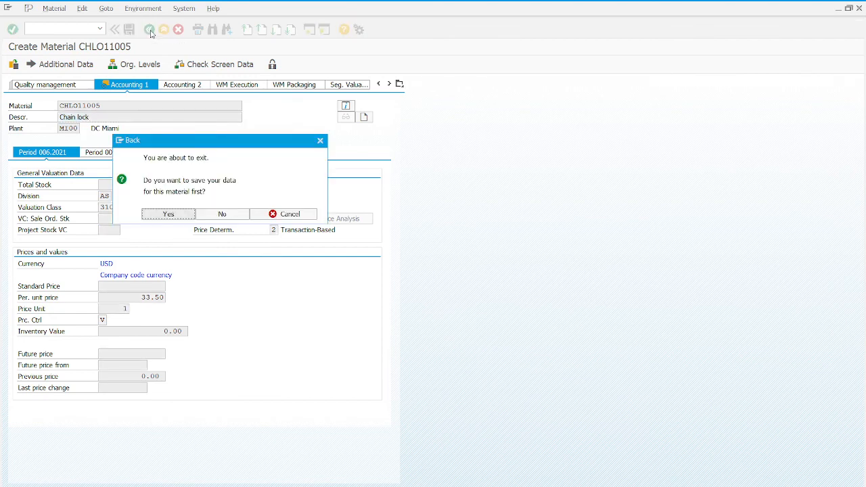
pyautogui.click(176, 218)
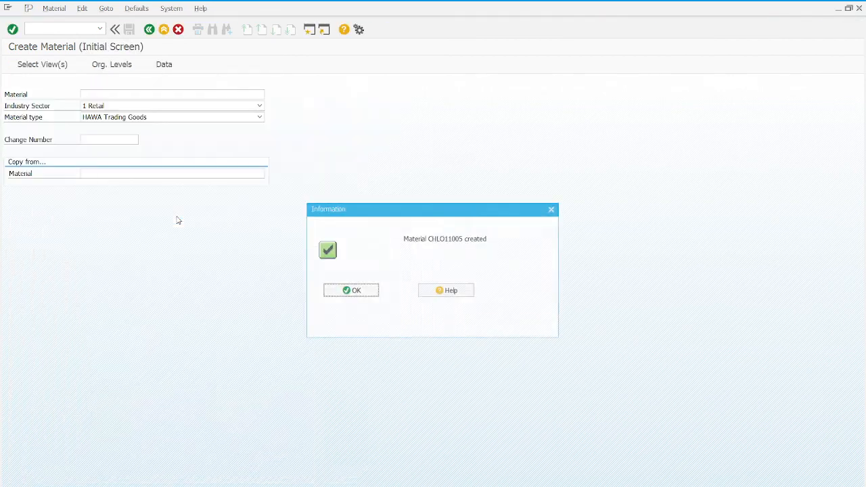
pyautogui.click(350, 292)
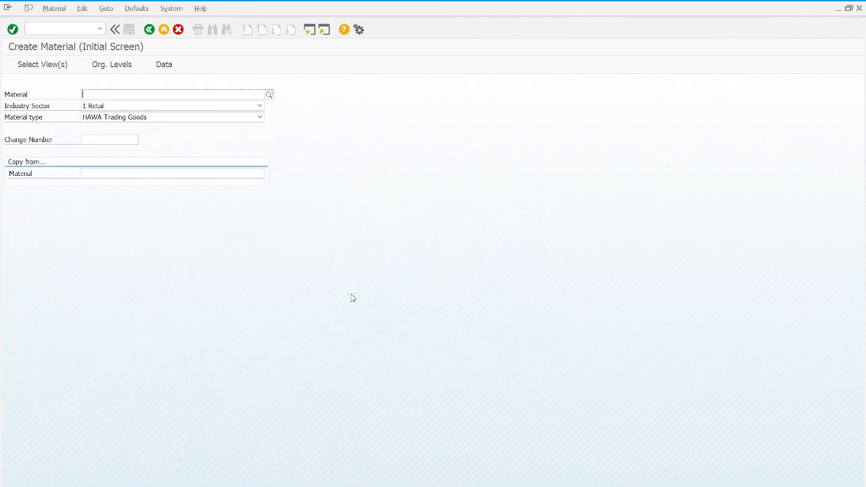
pyautogui.click(149, 29)
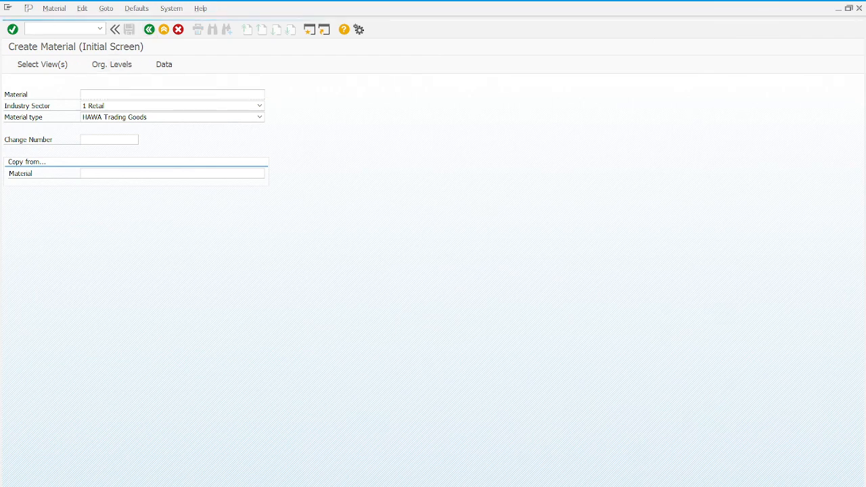